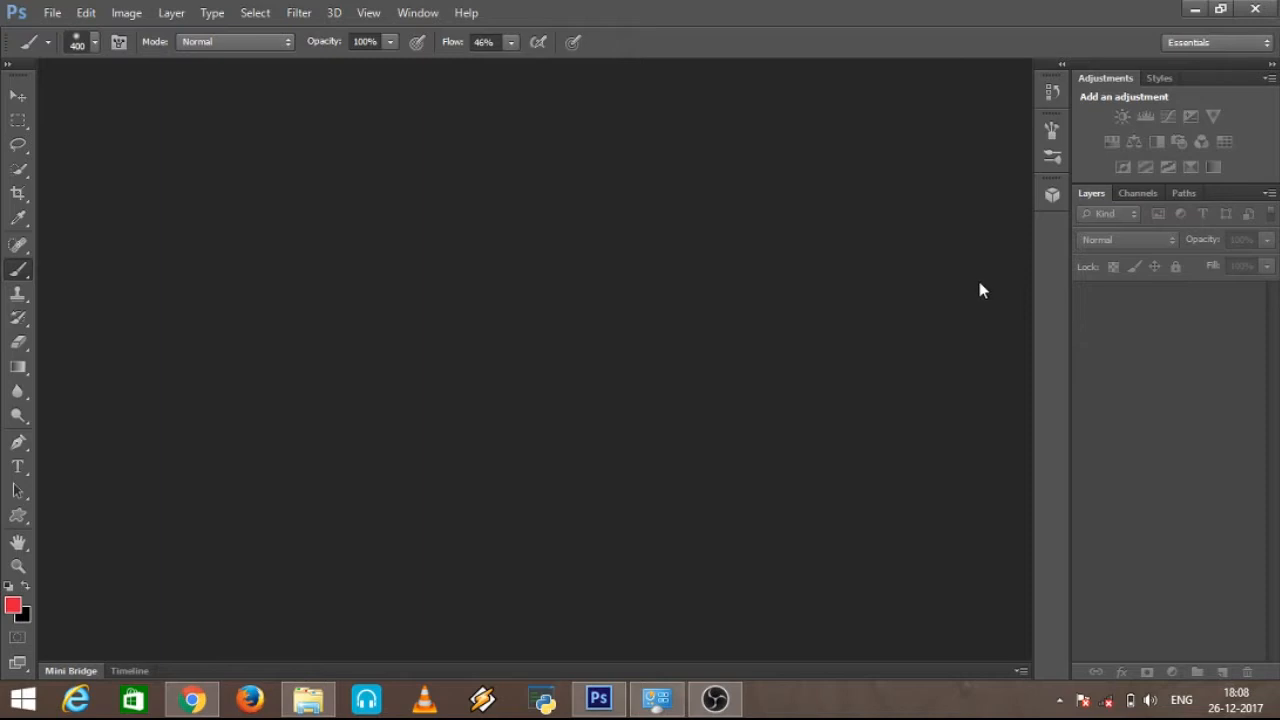
Step: Open the image IMG_2647 from the MAC folder
click(58, 15)
click(94, 53)
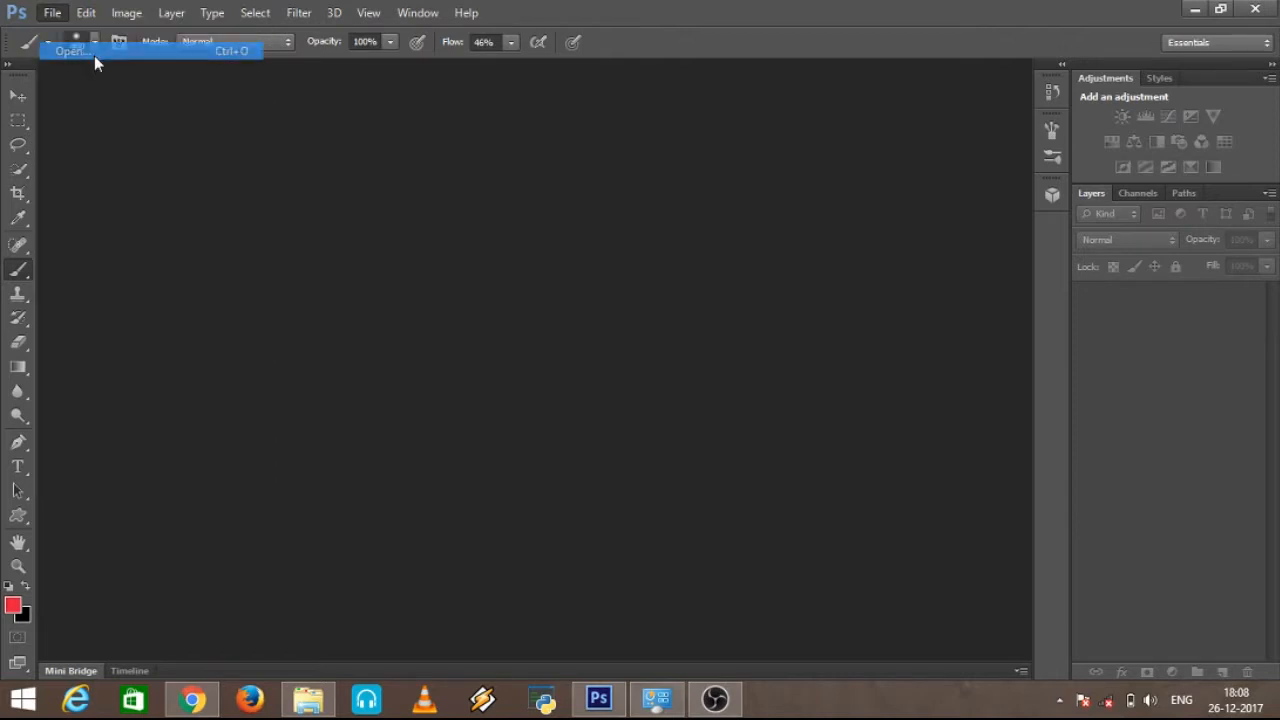
click(506, 204)
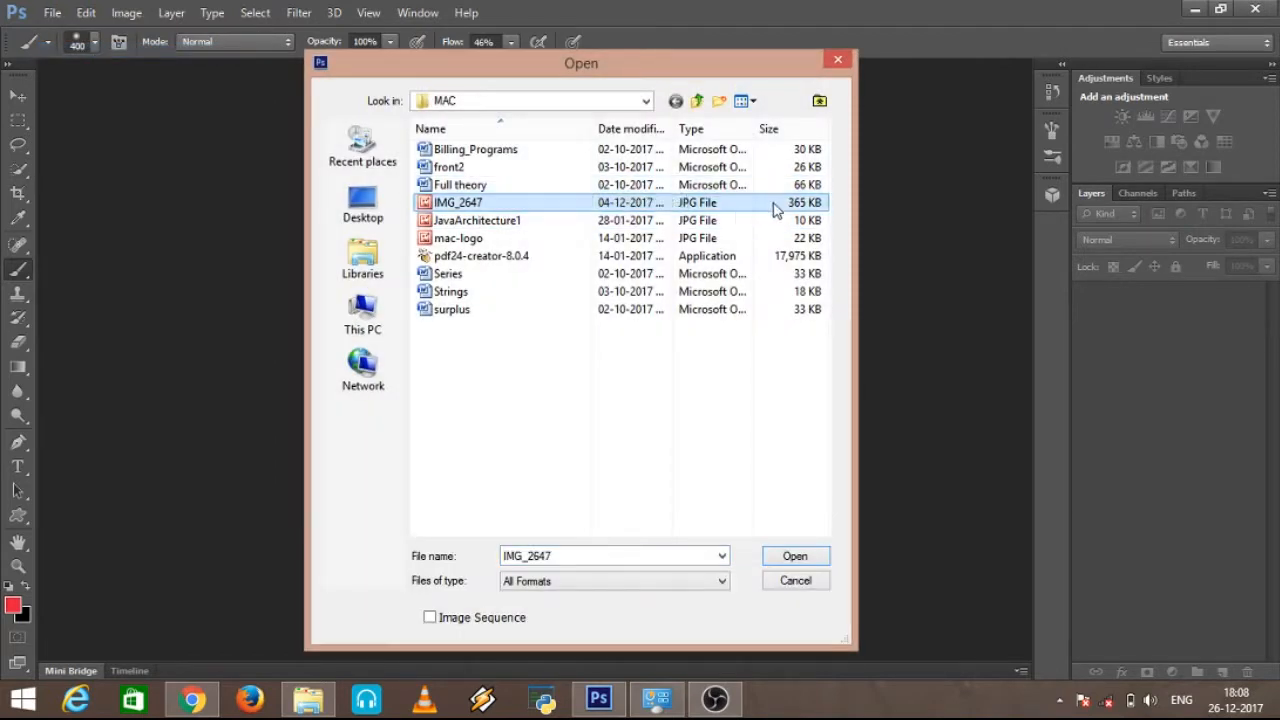
click(792, 557)
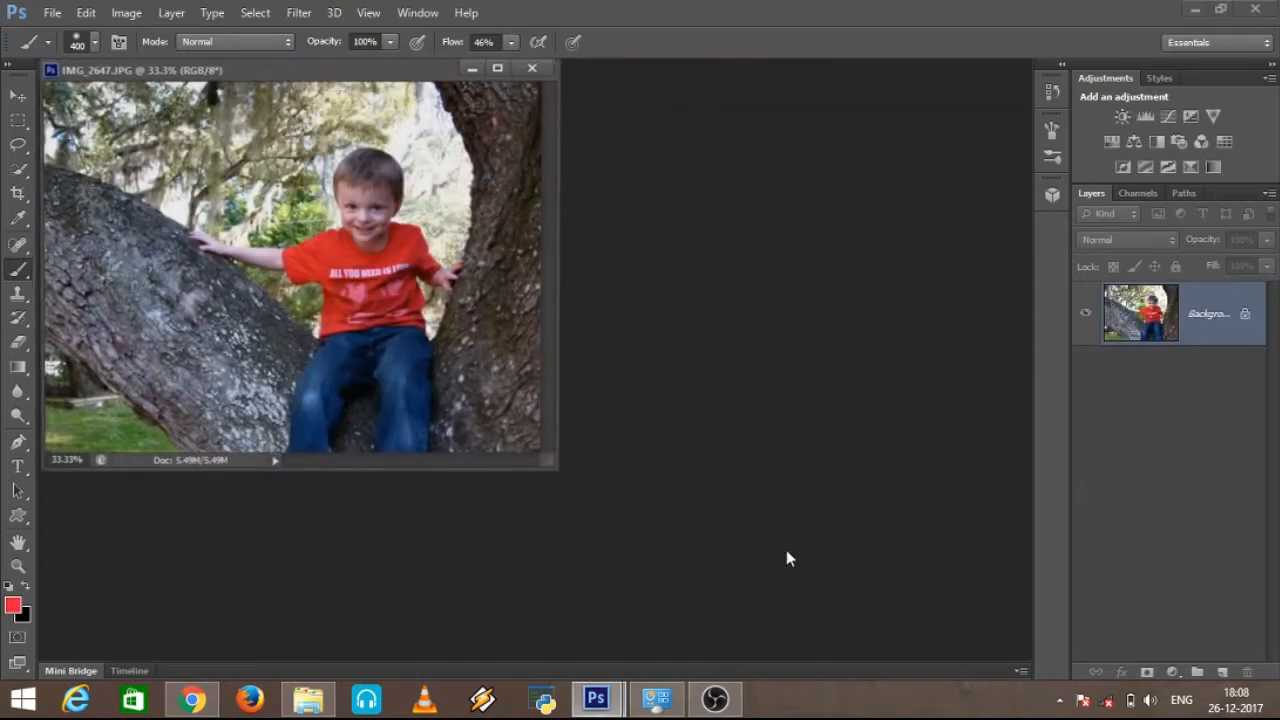
Step: Enlarge the image window in width and height until it fills the workspace
drag(561, 235, 1029, 248)
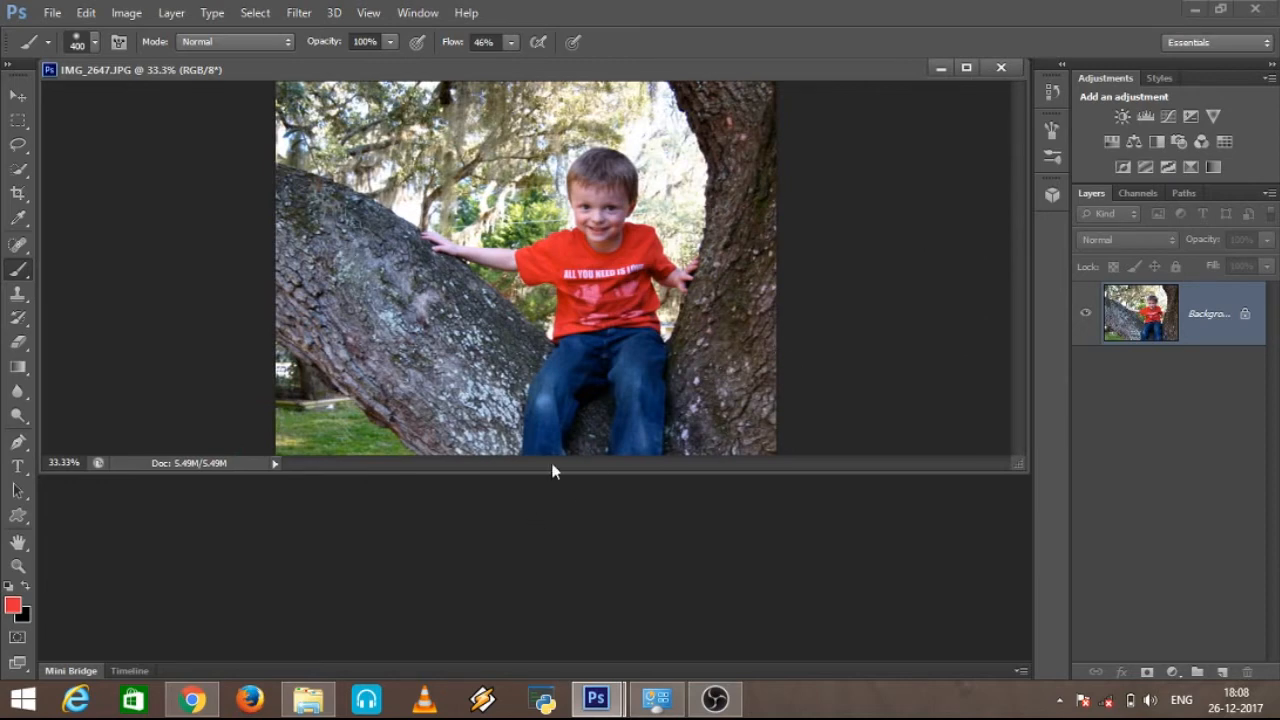
drag(554, 466, 551, 656)
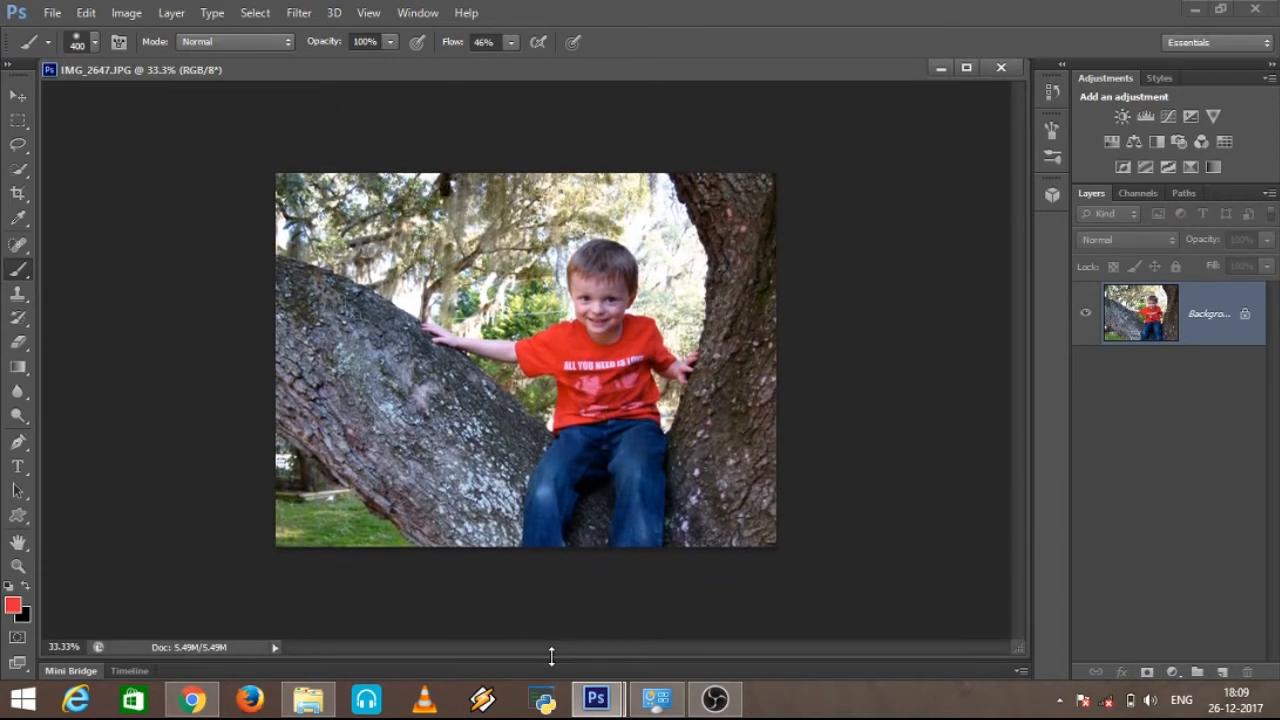
drag(551, 656, 551, 658)
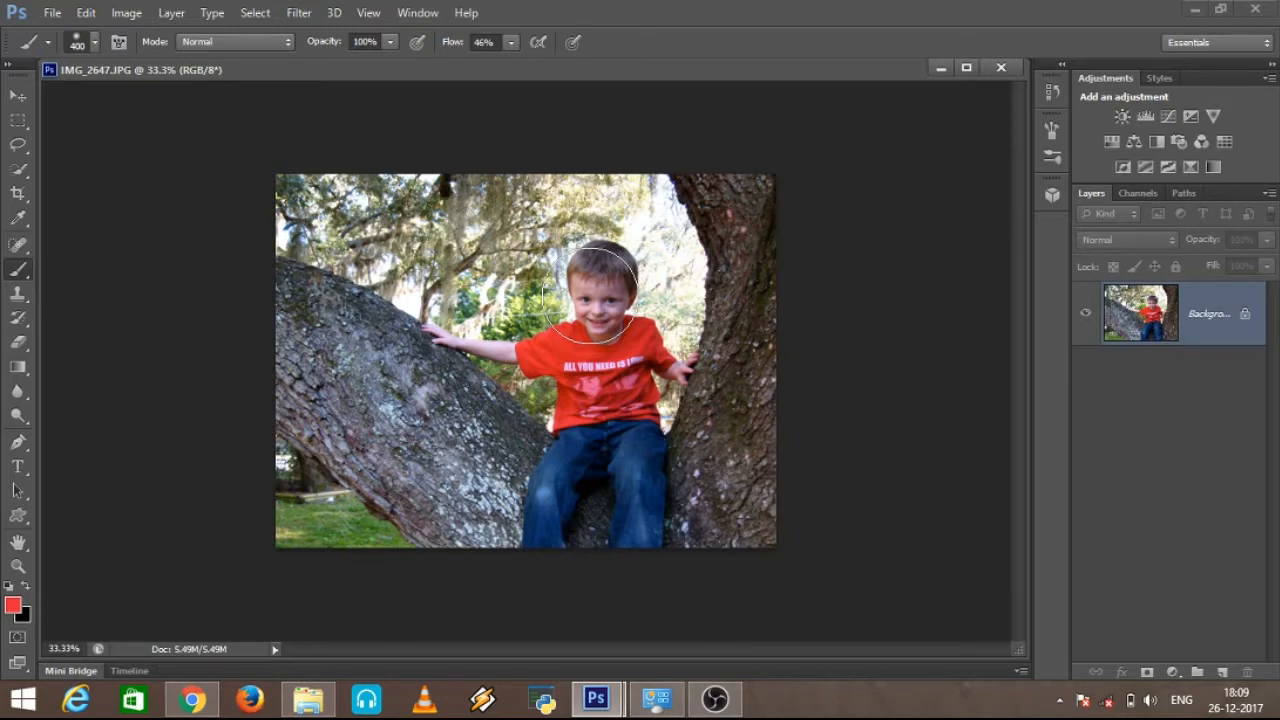
key(alt)
scroll(597, 289, up, 4)
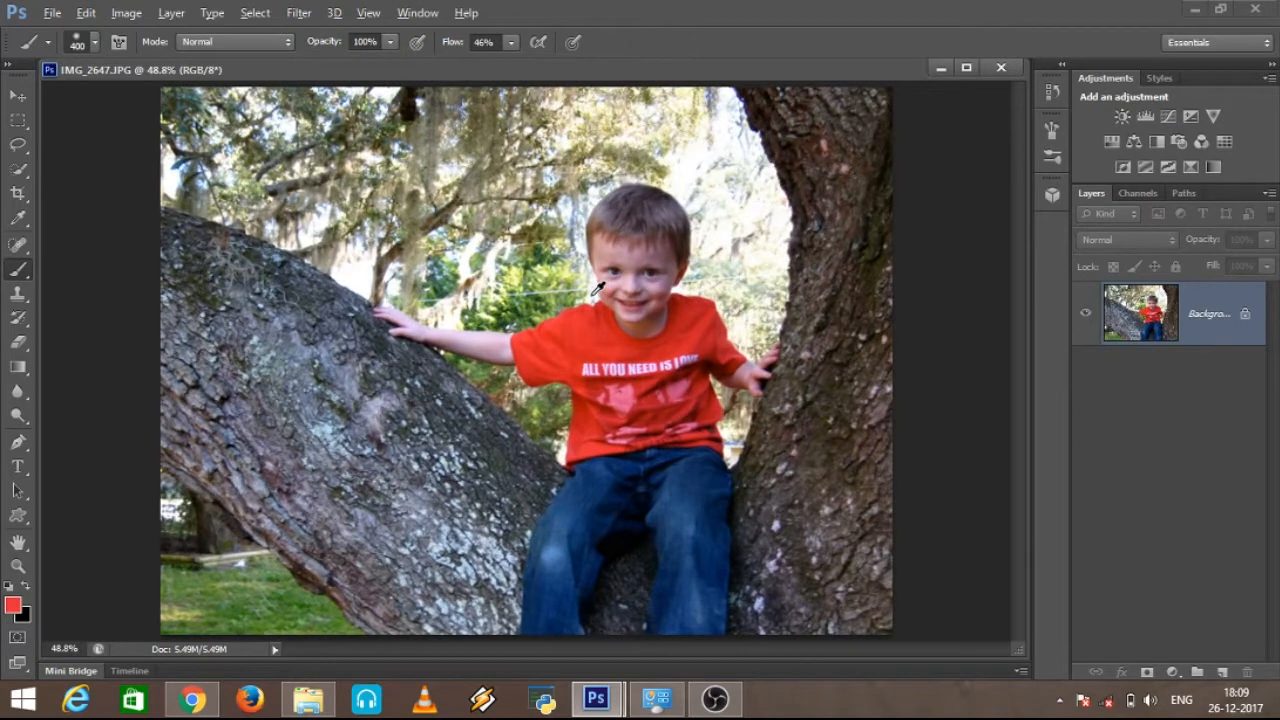
key(alt)
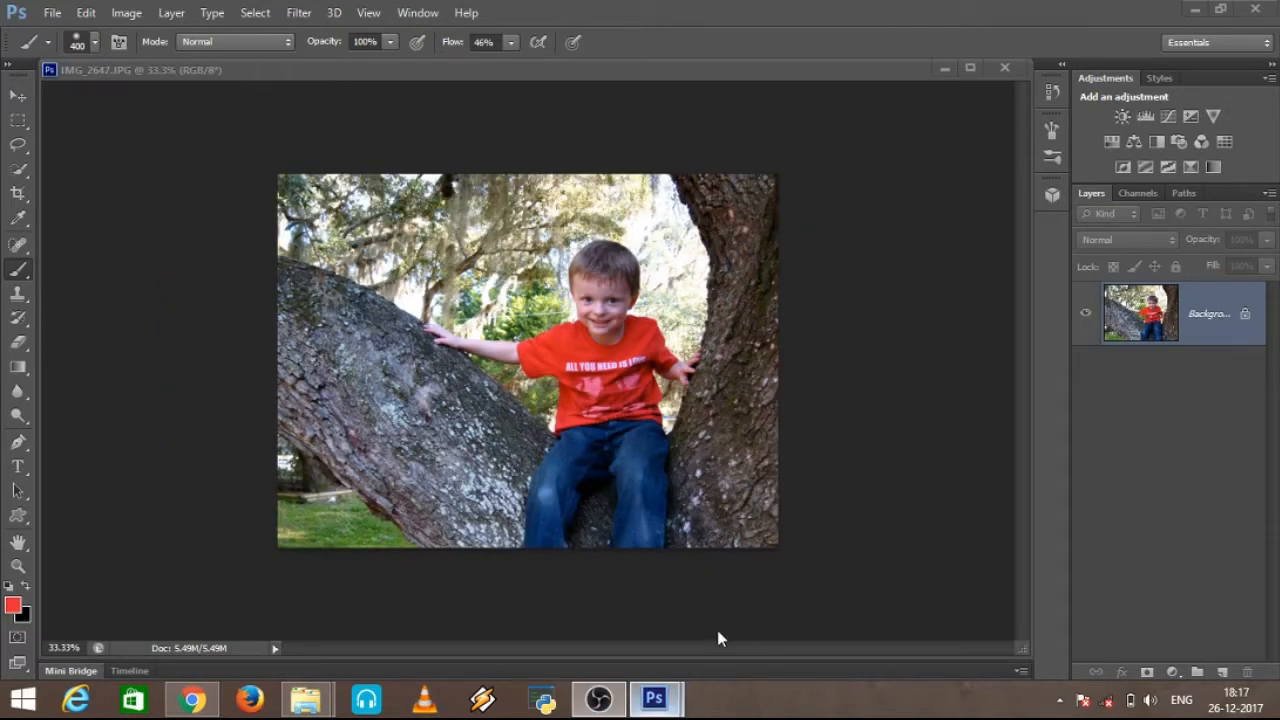
click(718, 632)
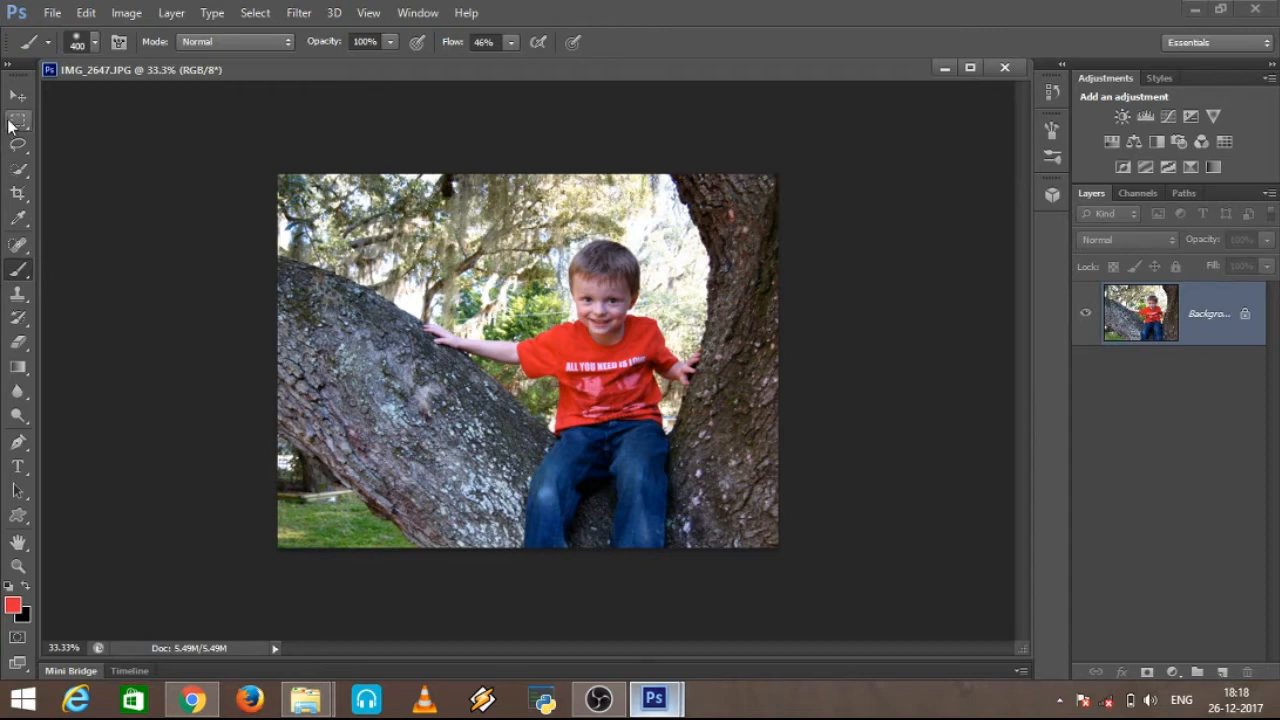
Step: Select the boy's head, shirt and jeans and the hand on the right trunk with the Quick Selection tool at brush size 15
click(27, 168)
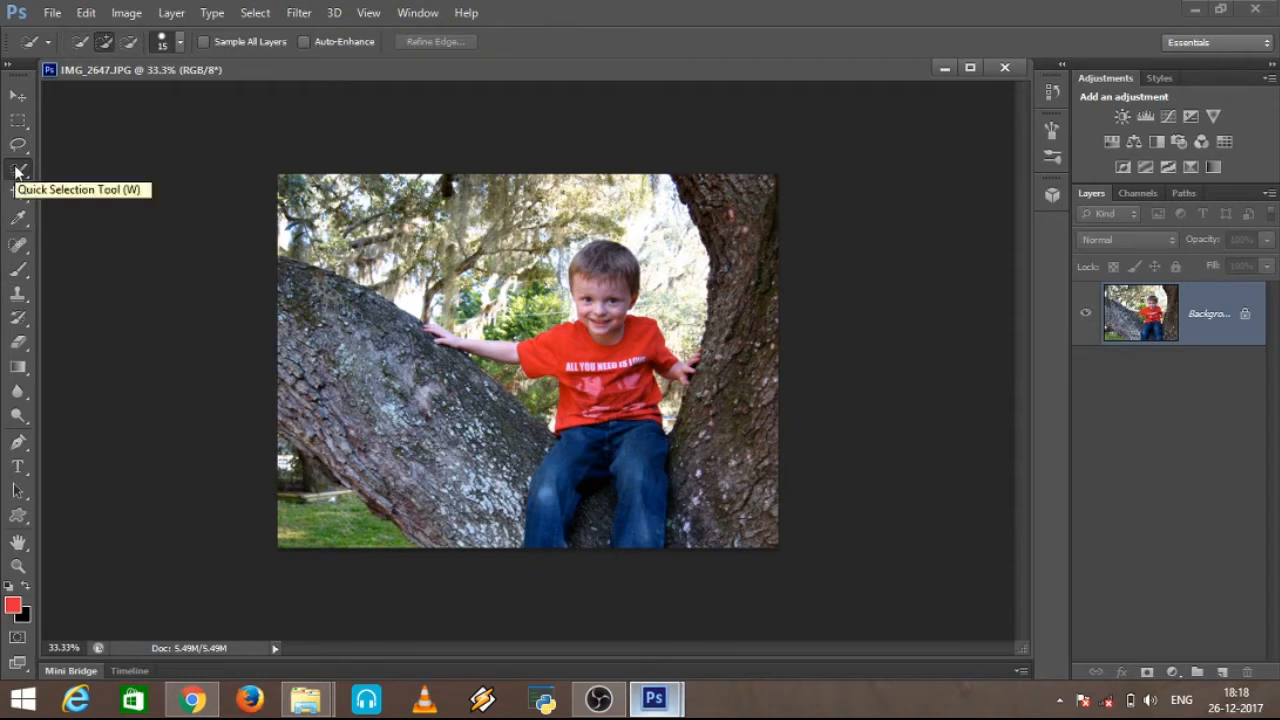
right_click(16, 172)
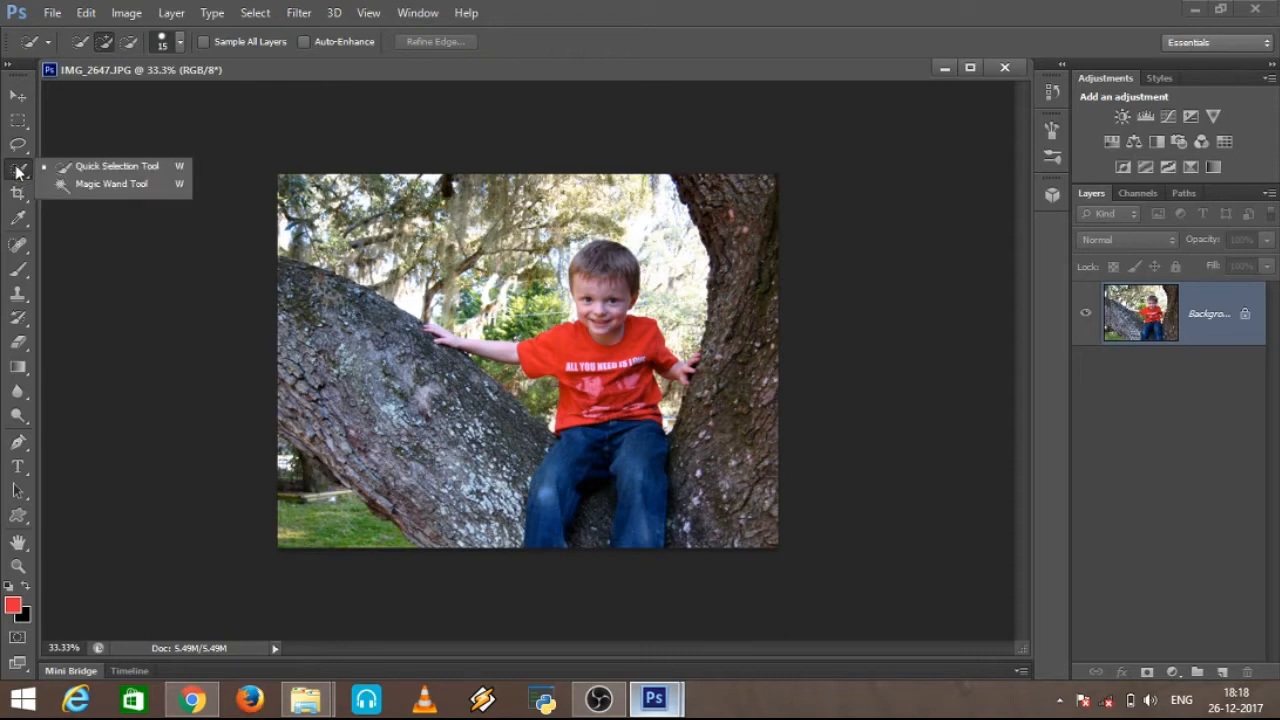
click(144, 168)
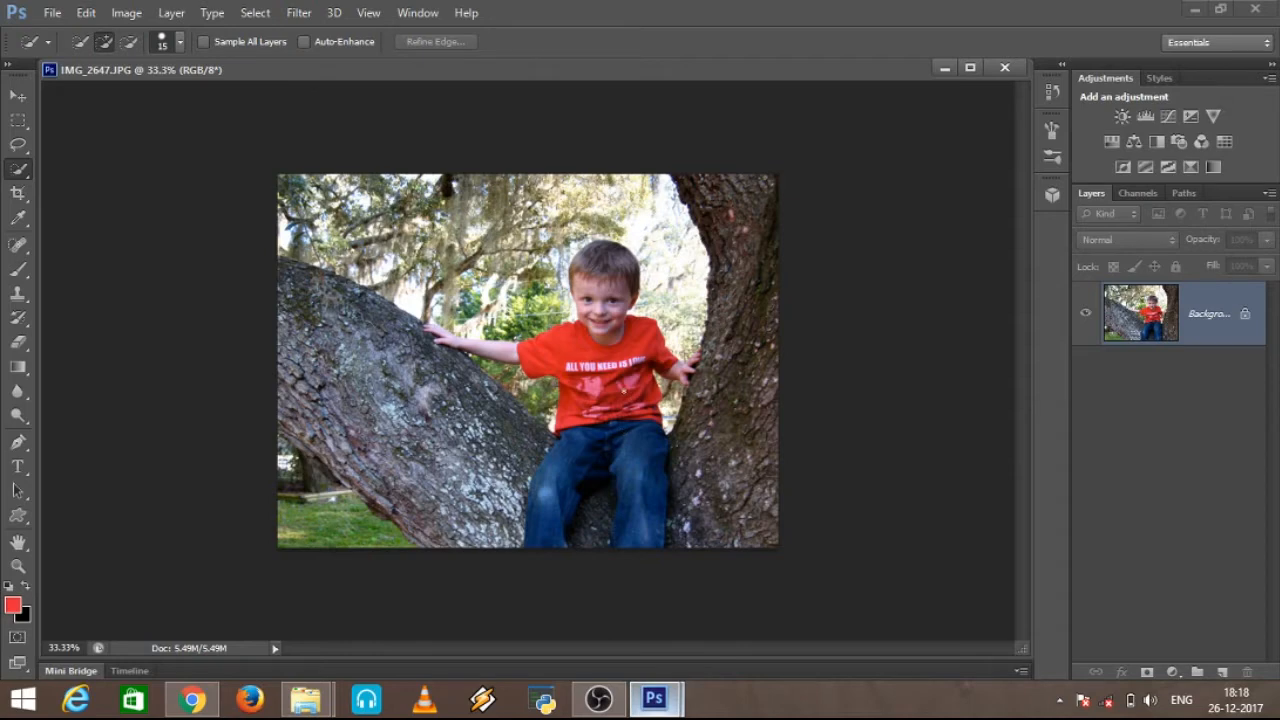
scroll(620, 392, up, 3)
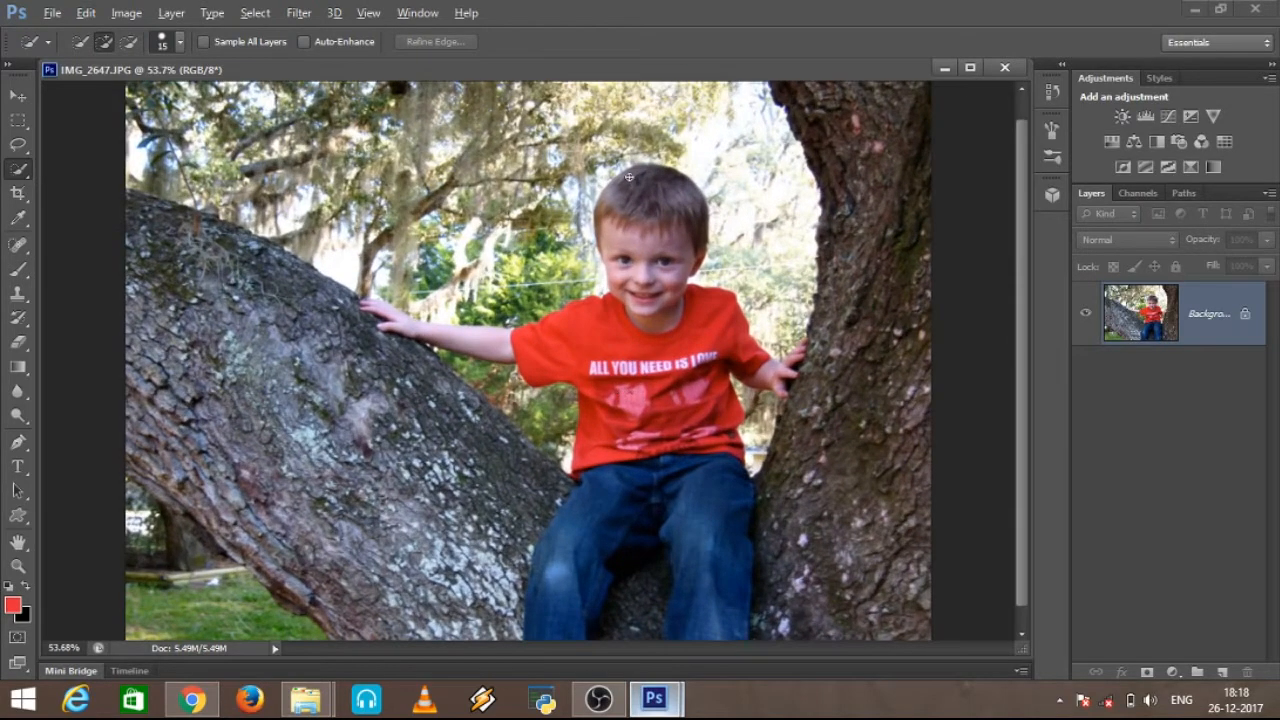
key(alt)
mouse_move(626, 173)
mouse_down()
mouse_move(653, 243)
mouse_move(668, 354)
mouse_move(705, 410)
mouse_move(690, 465)
mouse_move(710, 530)
mouse_move(705, 520)
mouse_up()
drag(748, 360, 808, 398)
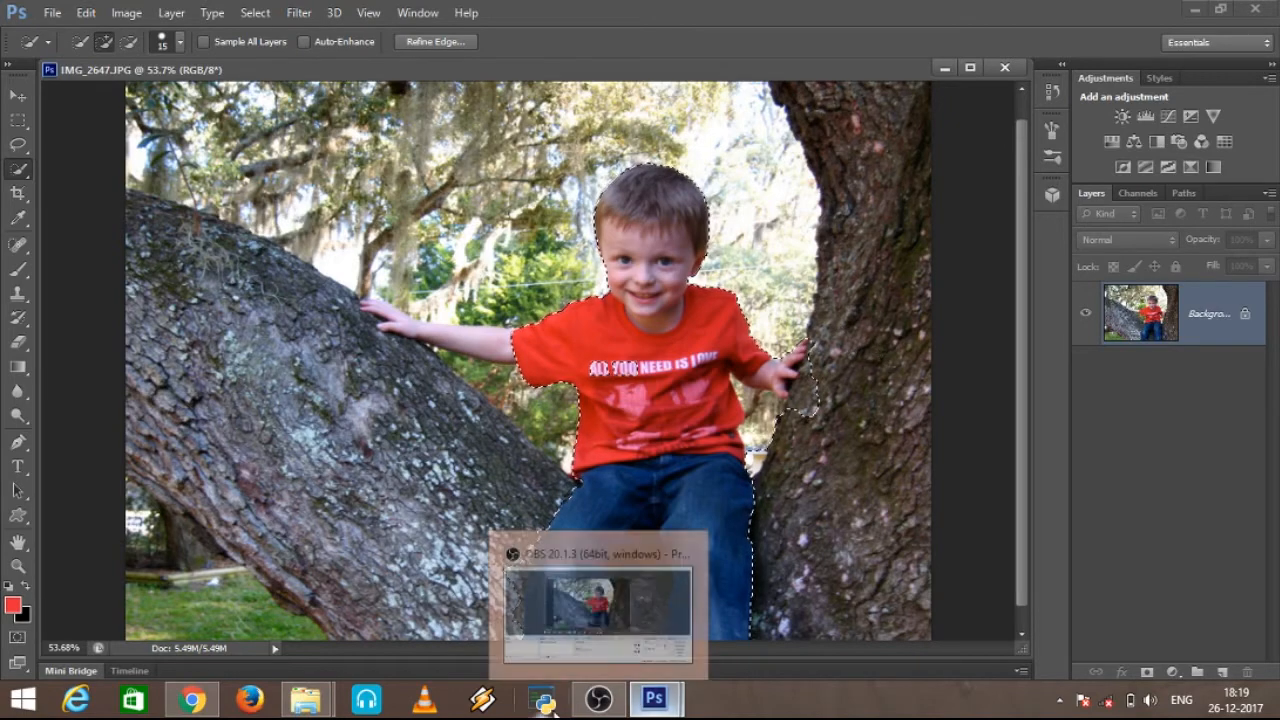
Step: Subtract the background between the boy's shoulder and the right trunk from the selection
scroll(795, 355, up, 3)
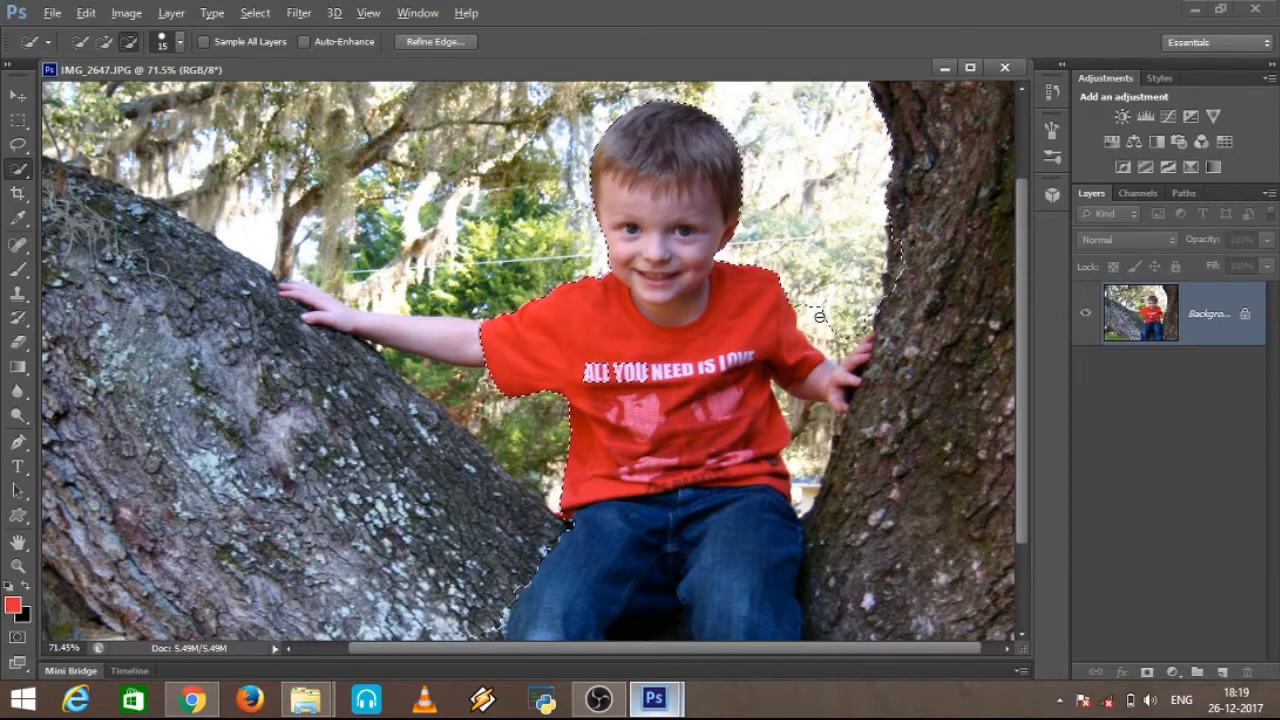
drag(815, 308, 838, 349)
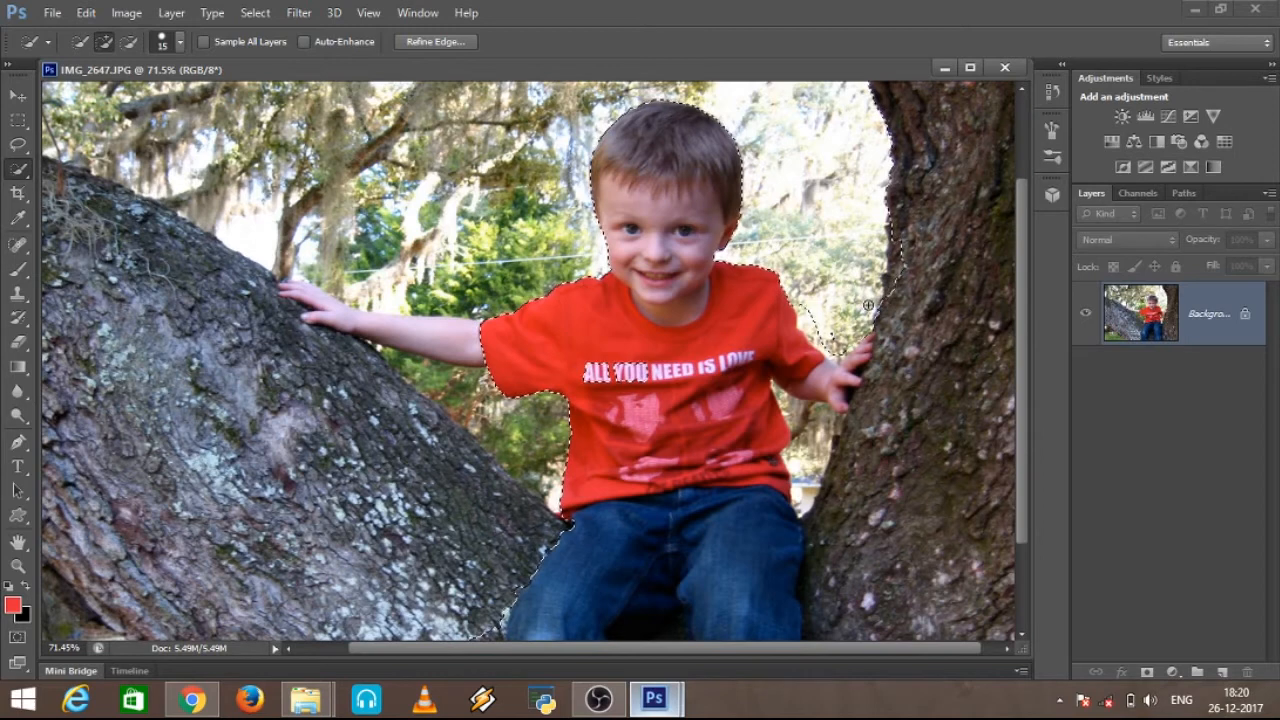
key(alt)
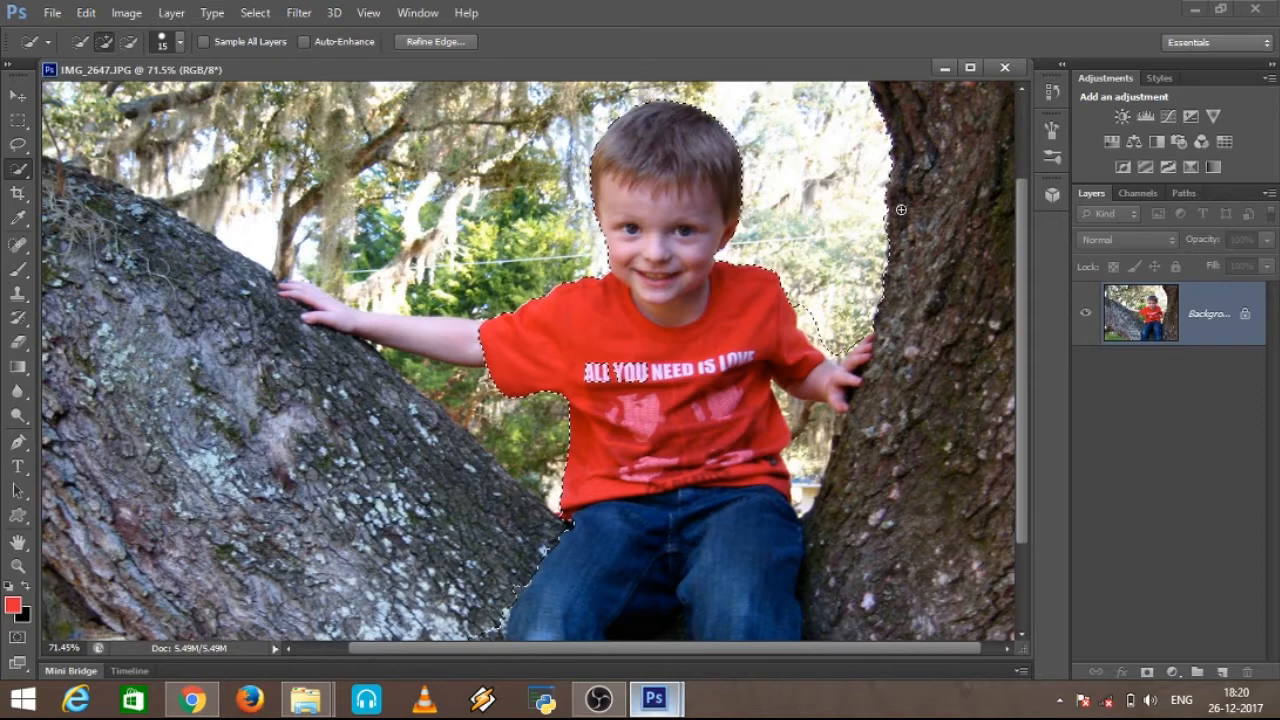
Step: Add the upper part of the left tree trunk and the boy's outstretched arm to the selection
key(alt)
scroll(940, 303, down, 2)
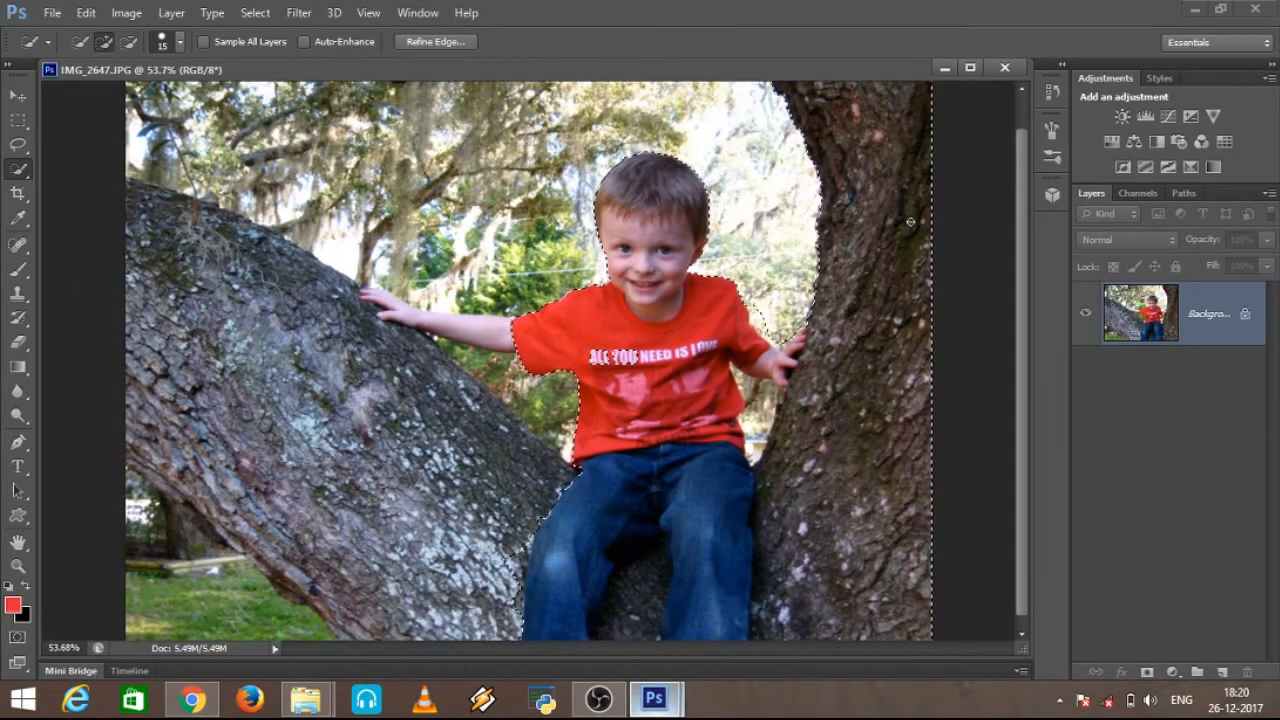
scroll(940, 303, down, 2)
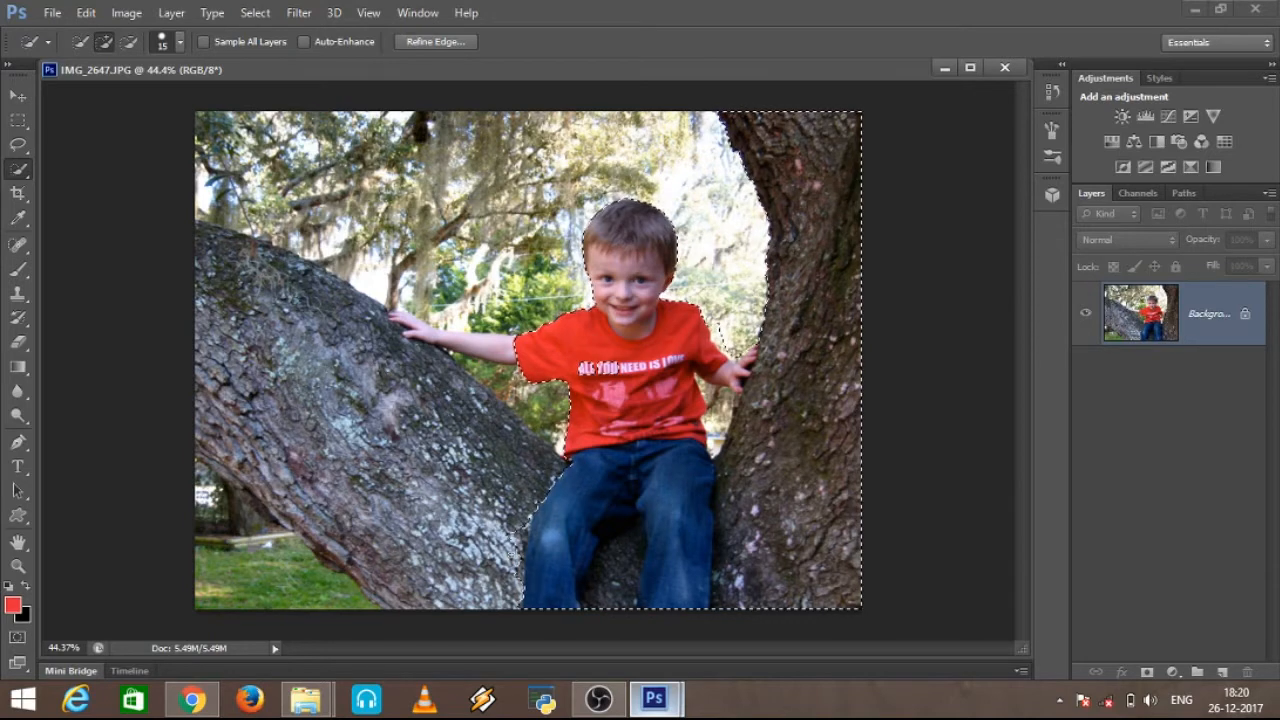
mouse_move(455, 537)
mouse_down()
mouse_move(320, 446)
mouse_move(462, 543)
mouse_up()
drag(258, 384, 69, 363)
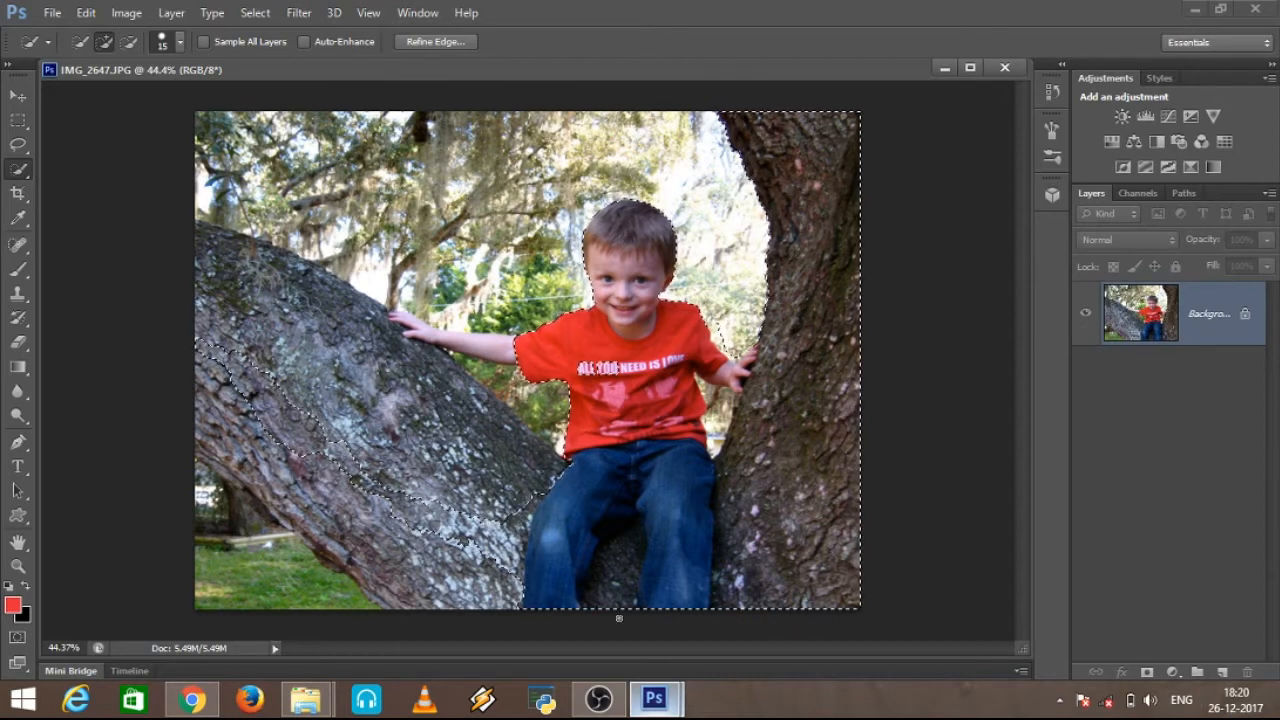
scroll(307, 333, up, 2)
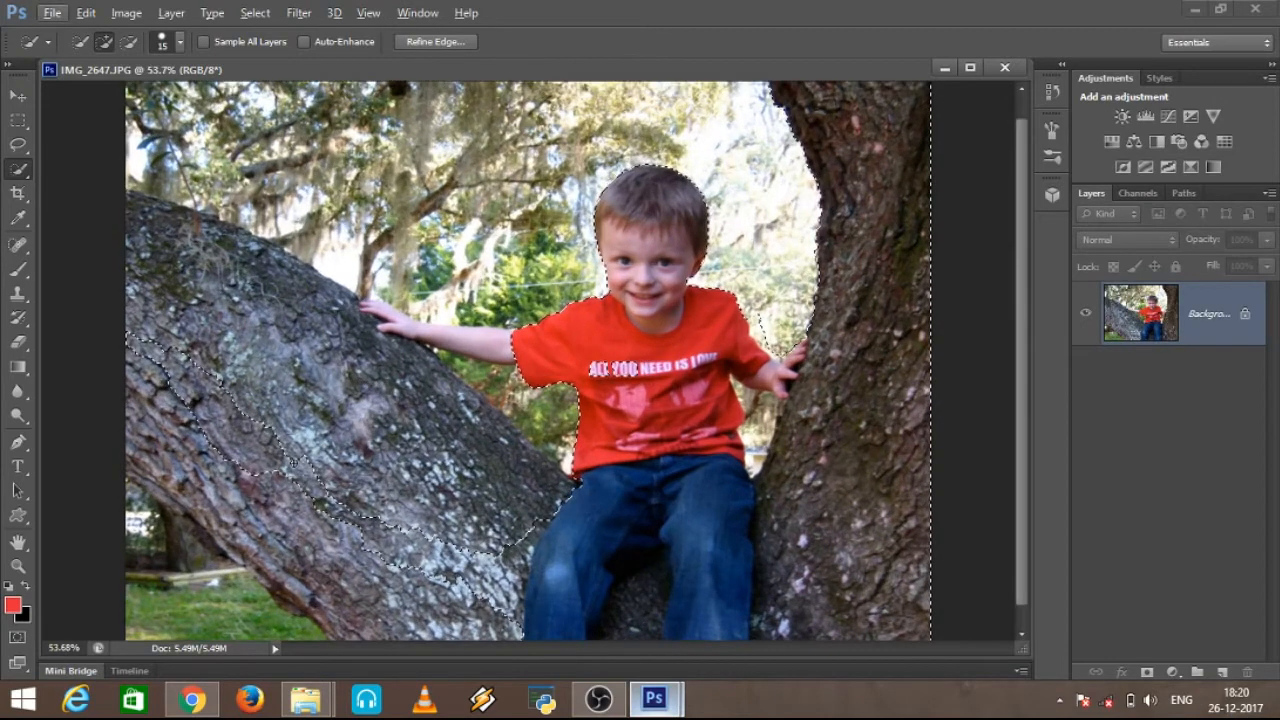
mouse_move(293, 461)
mouse_down()
mouse_move(262, 323)
mouse_move(160, 226)
mouse_up()
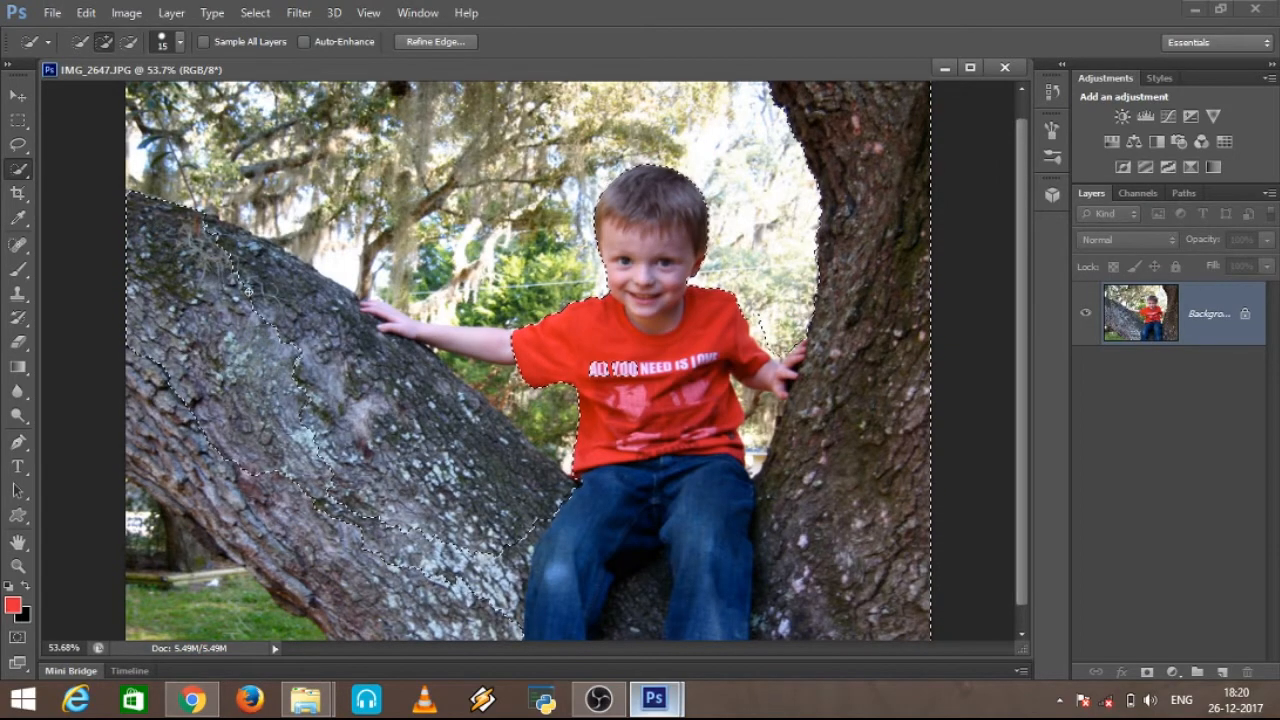
mouse_move(268, 287)
mouse_down()
mouse_move(315, 400)
mouse_move(385, 320)
mouse_move(500, 380)
mouse_up()
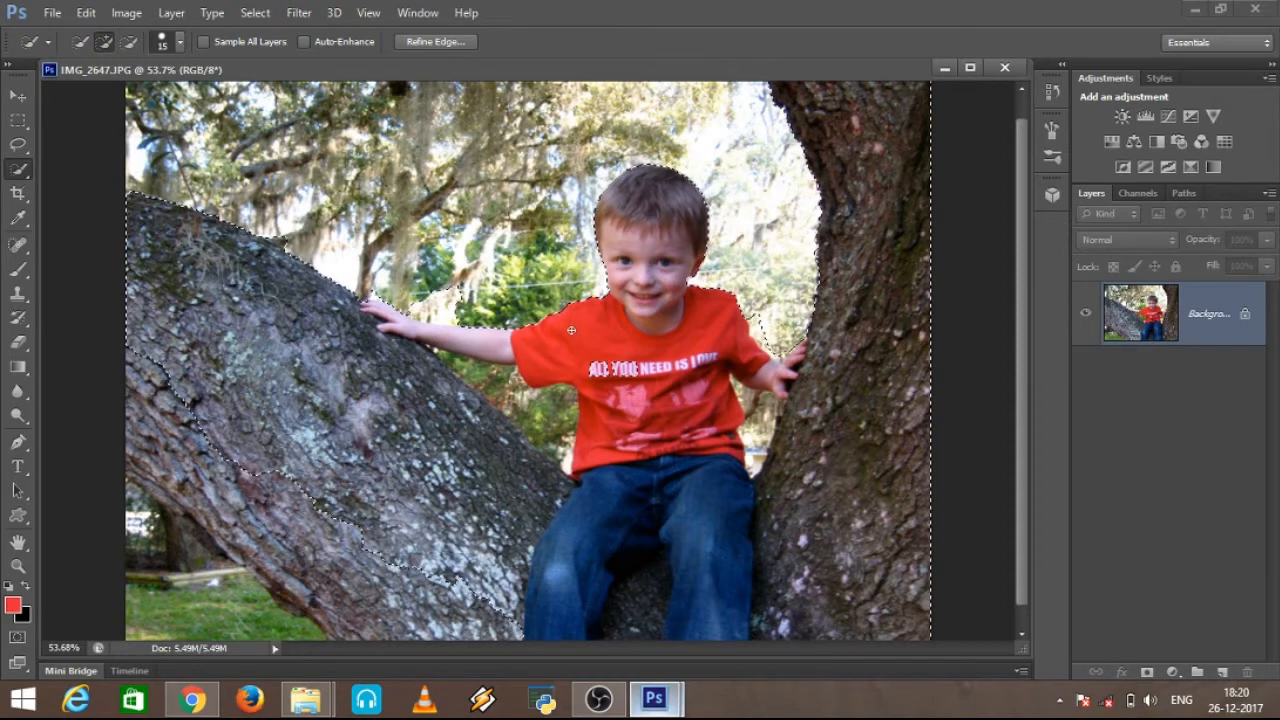
drag(412, 312, 446, 316)
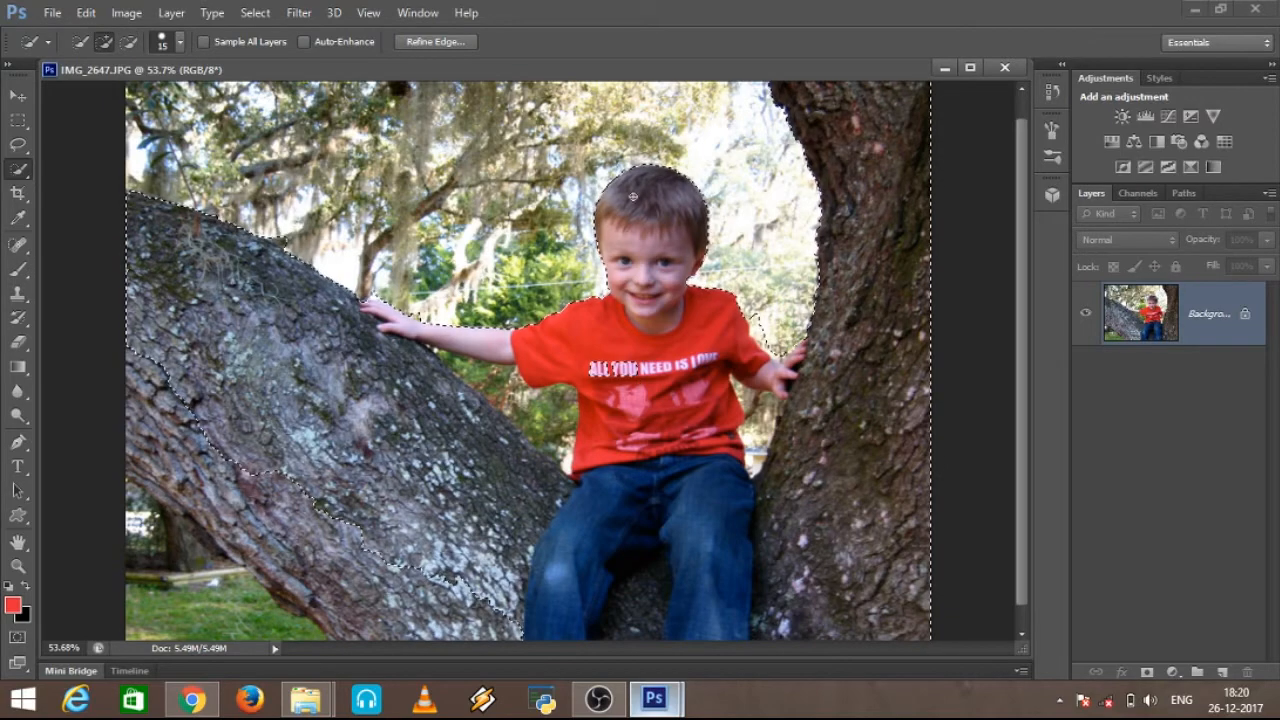
Step: Enlarge the Quick Selection brush to 50 and include the unselected lettering and print on the shirt in the selection
scroll(529, 364, down, 1)
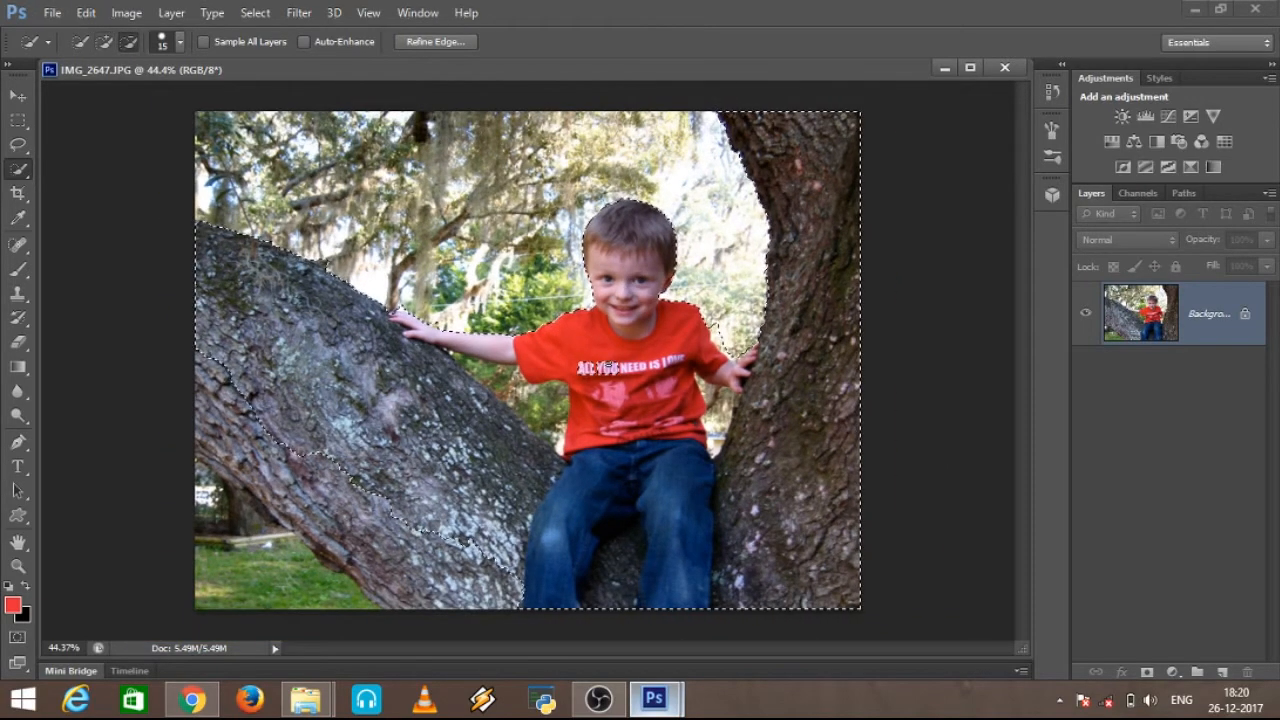
alt+click(612, 384)
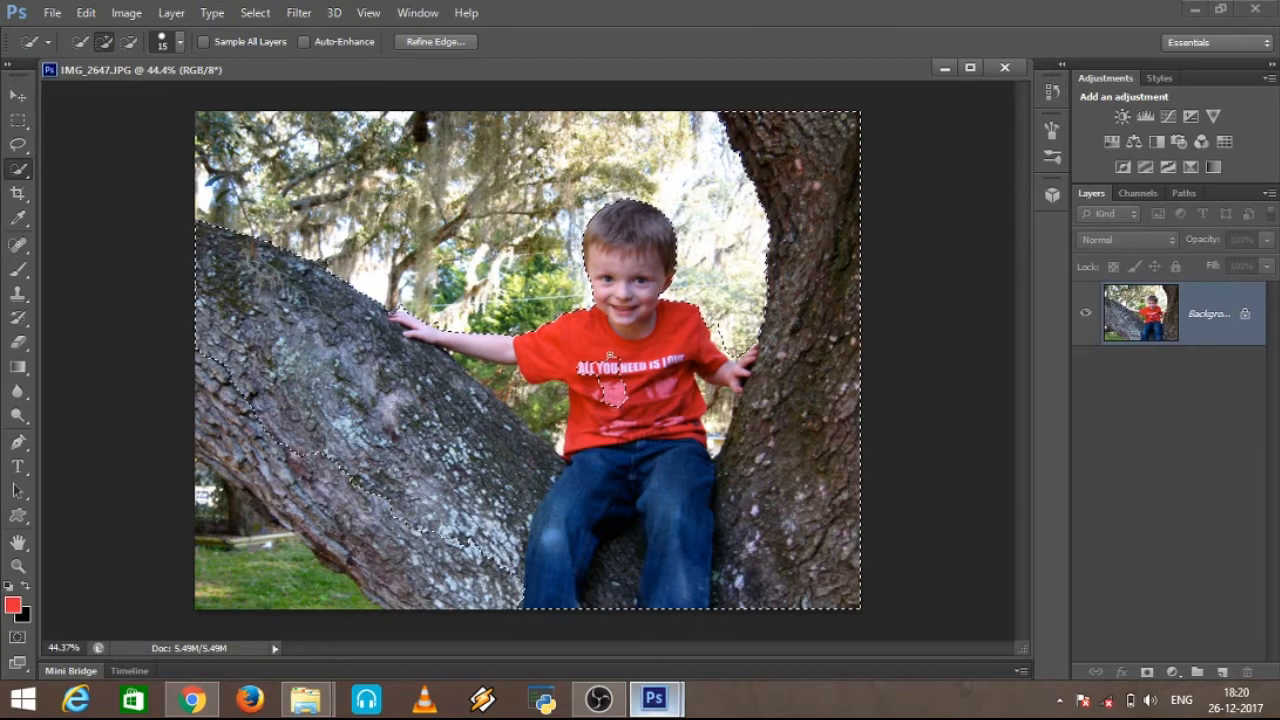
key(bracketright)
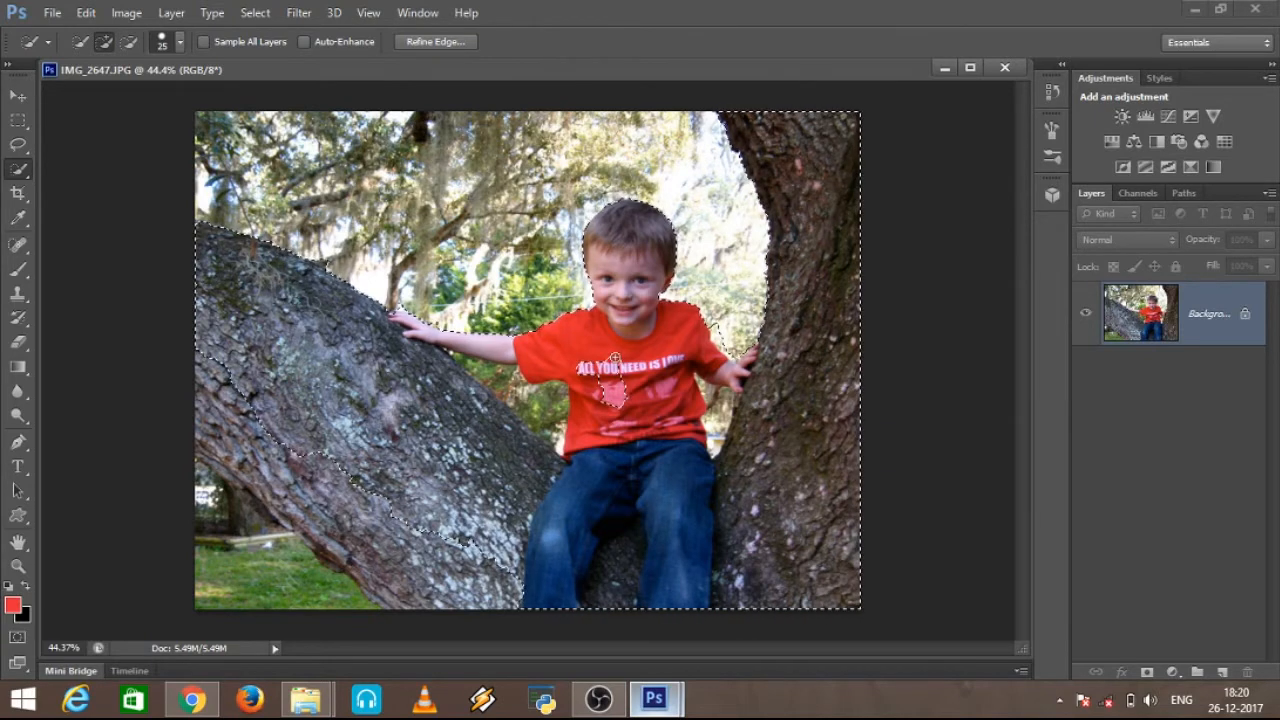
key(bracketright)
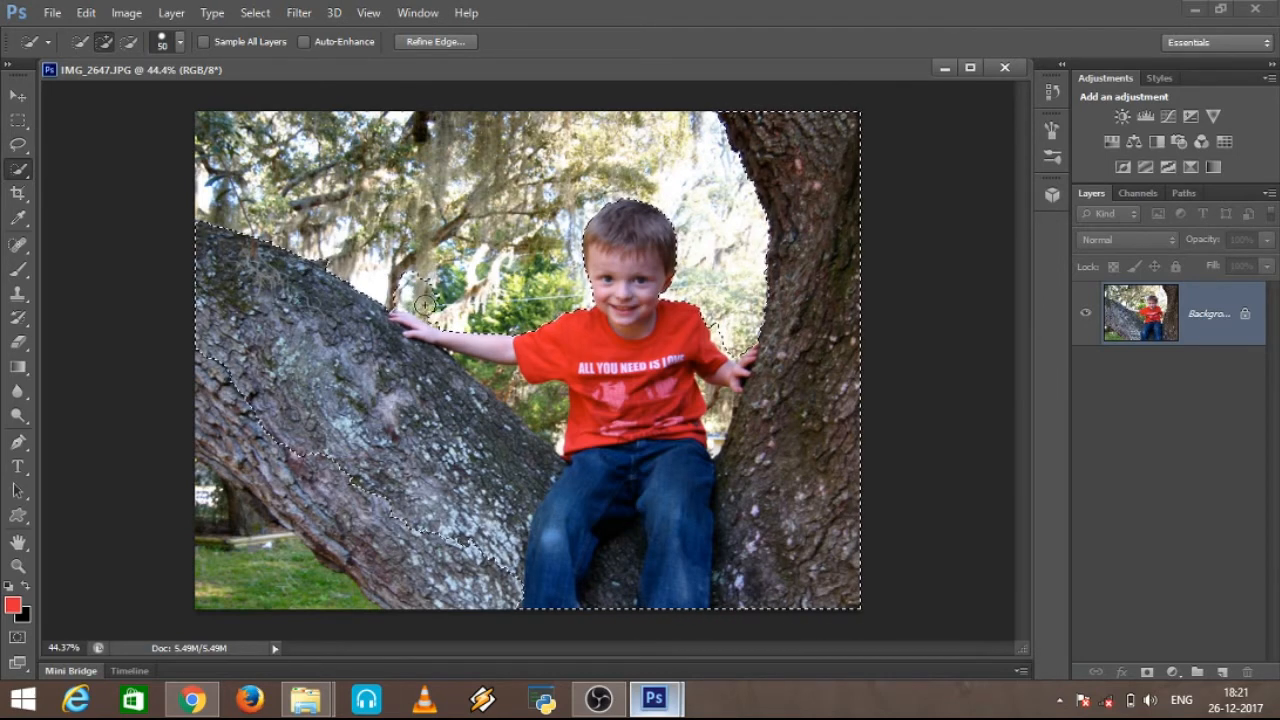
Step: Extend the selection over the lower part of the left trunk and trim off the background above the boy's hand
key(ctrl+minus)
key(ctrl+minus)
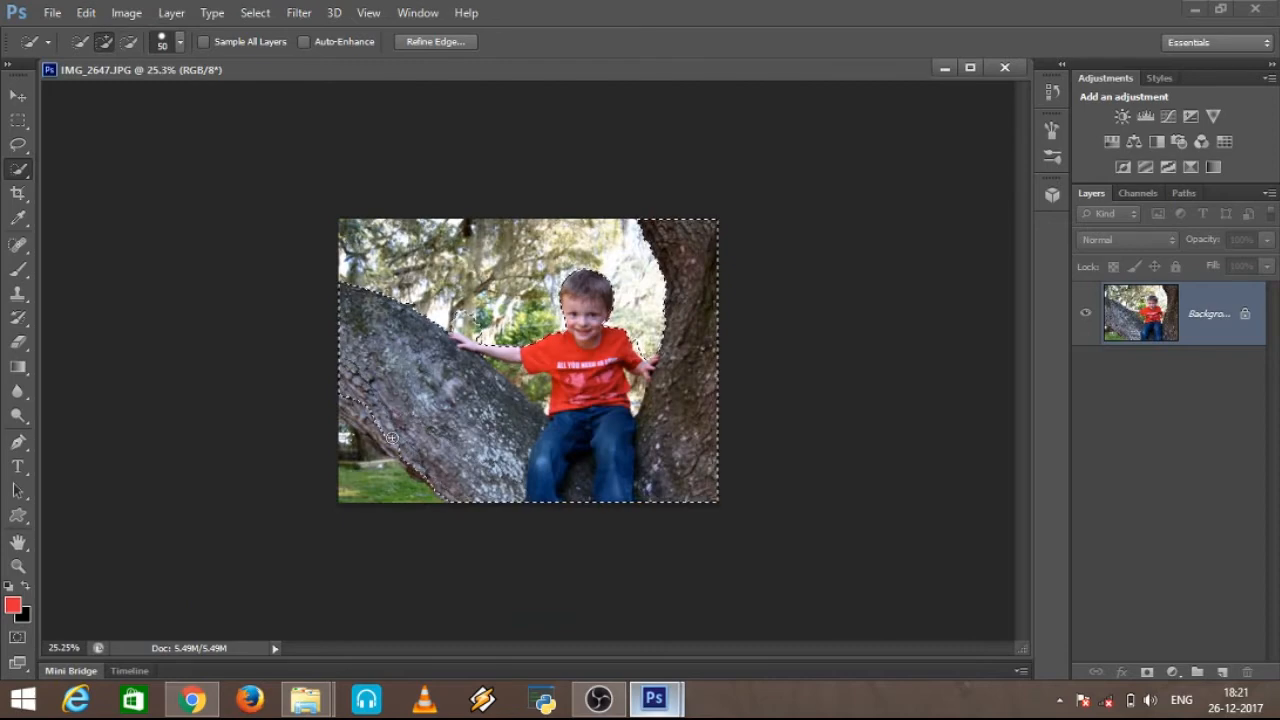
key(ctrl+plus)
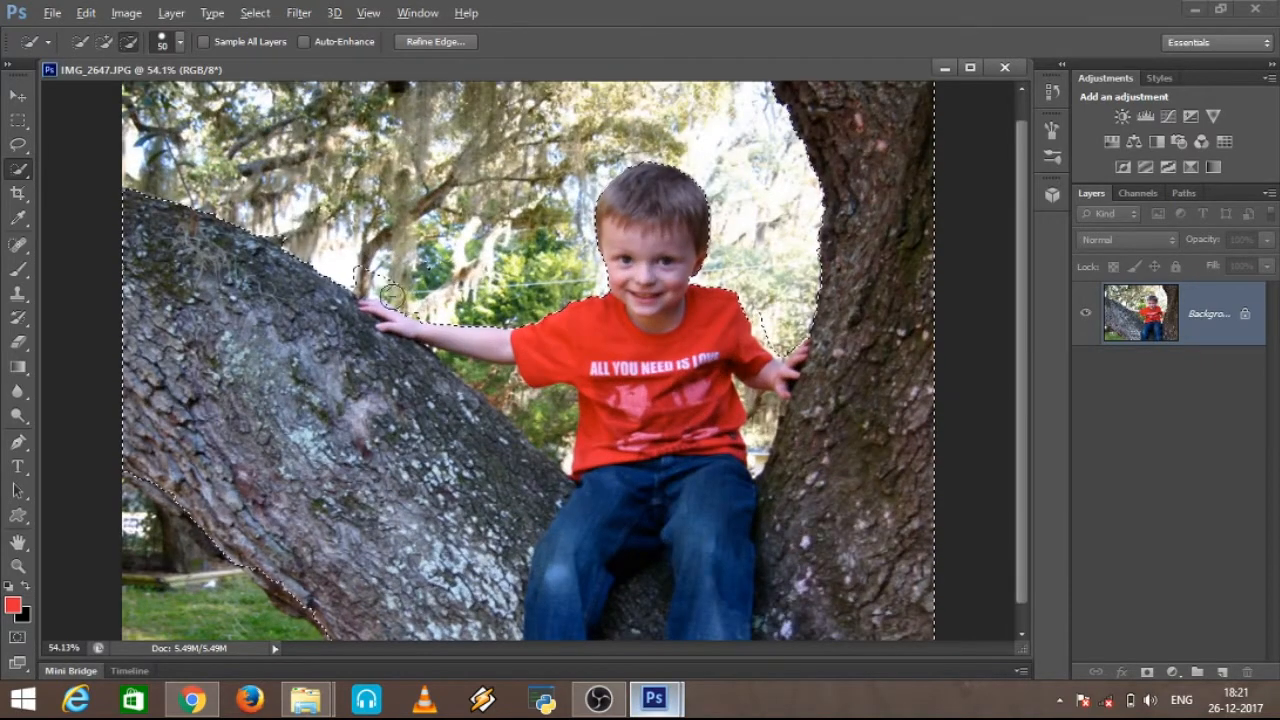
scroll(392, 295, up, 2)
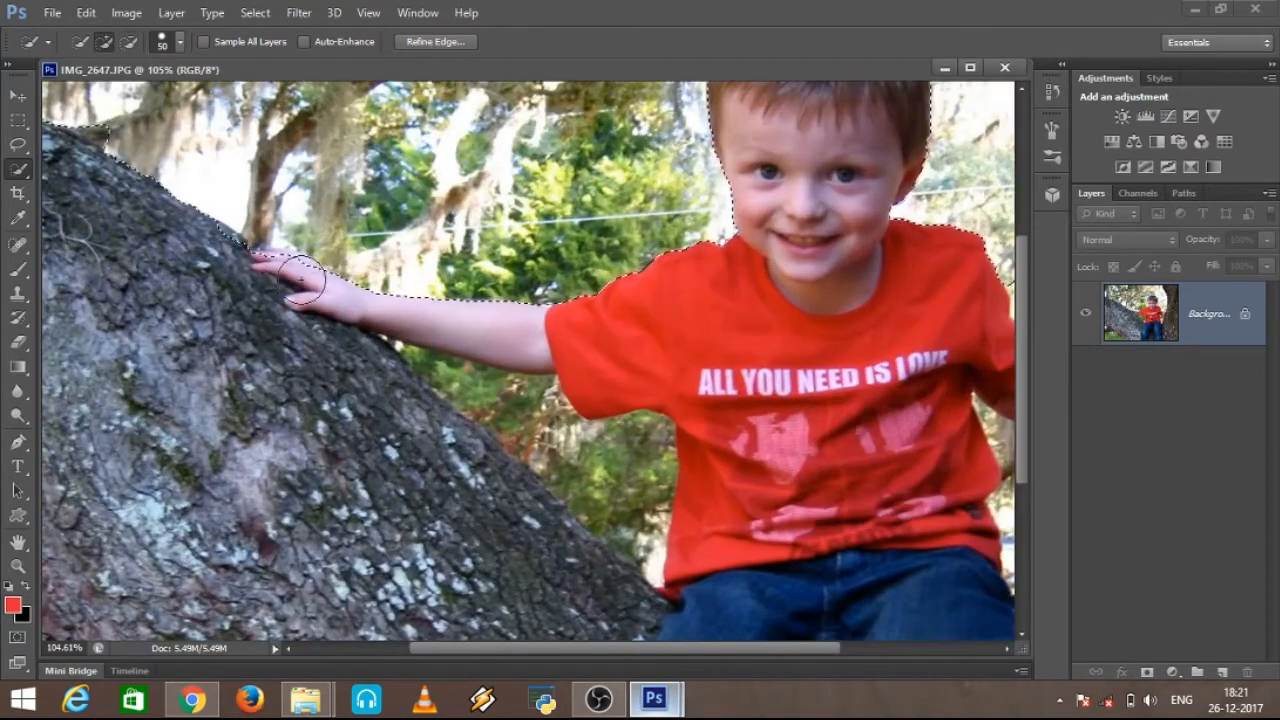
Step: Examine the selection edge up close along the left trunk's upper side, the boy's hand and his upper body
scroll(300, 281, up, 1)
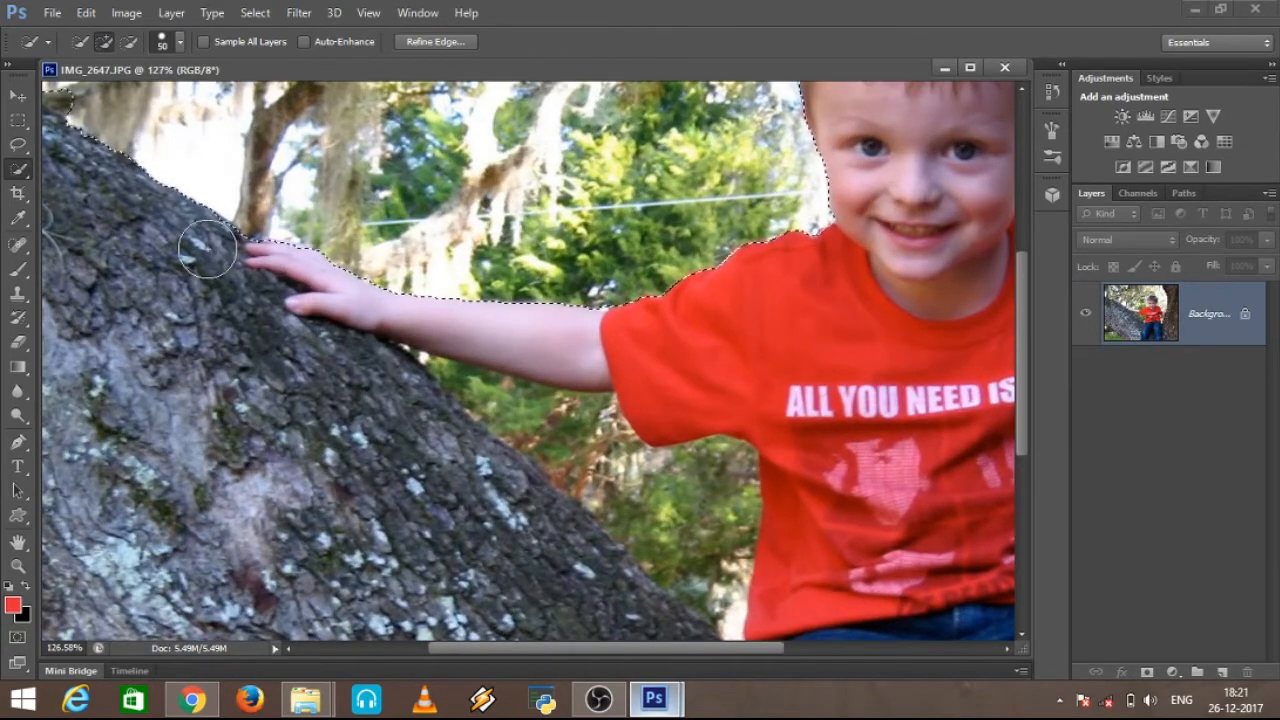
scroll(400, 329, up, 2)
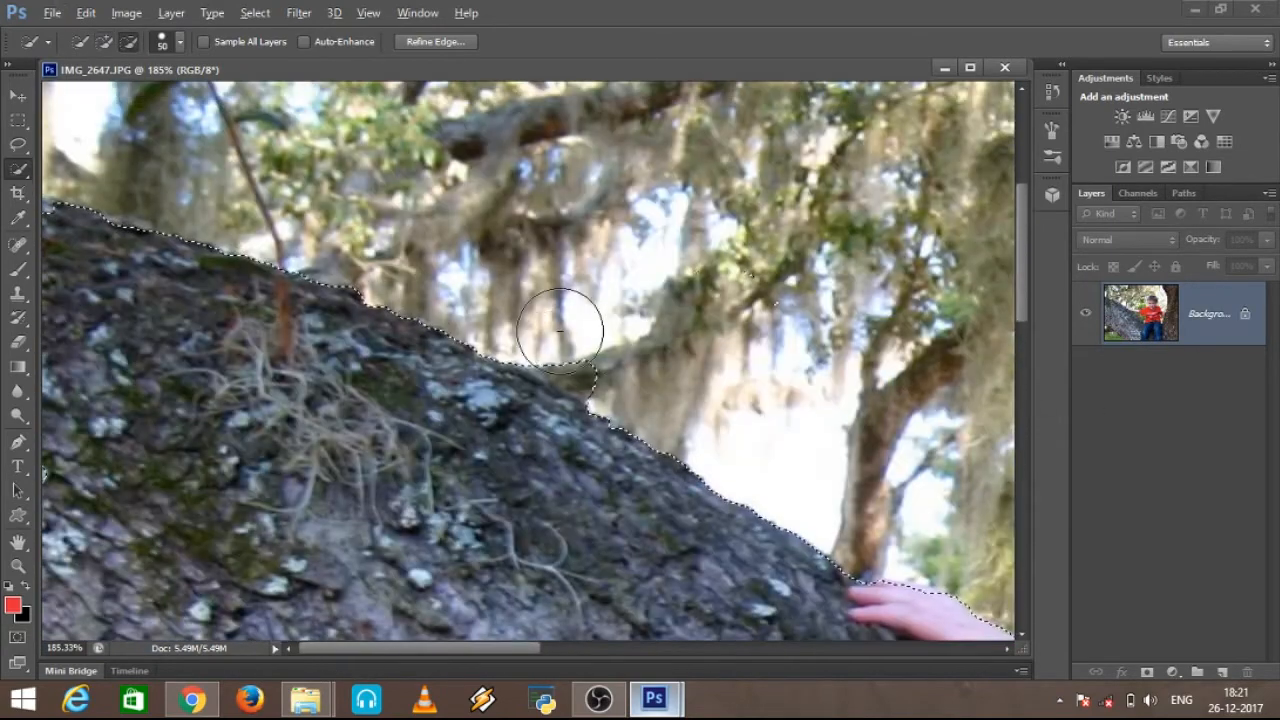
alt+click(562, 335)
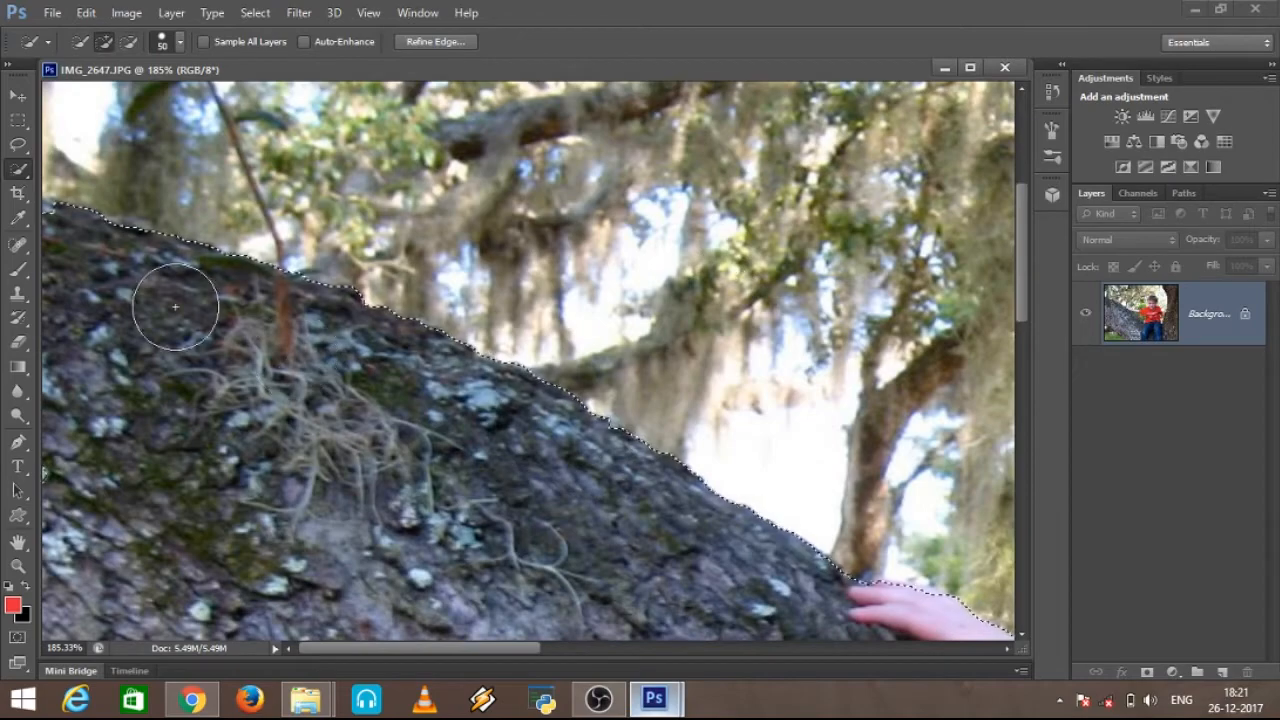
scroll(177, 306, up, 2)
drag(398, 648, 387, 648)
scroll(265, 380, down, 8)
scroll(268, 380, down, 4)
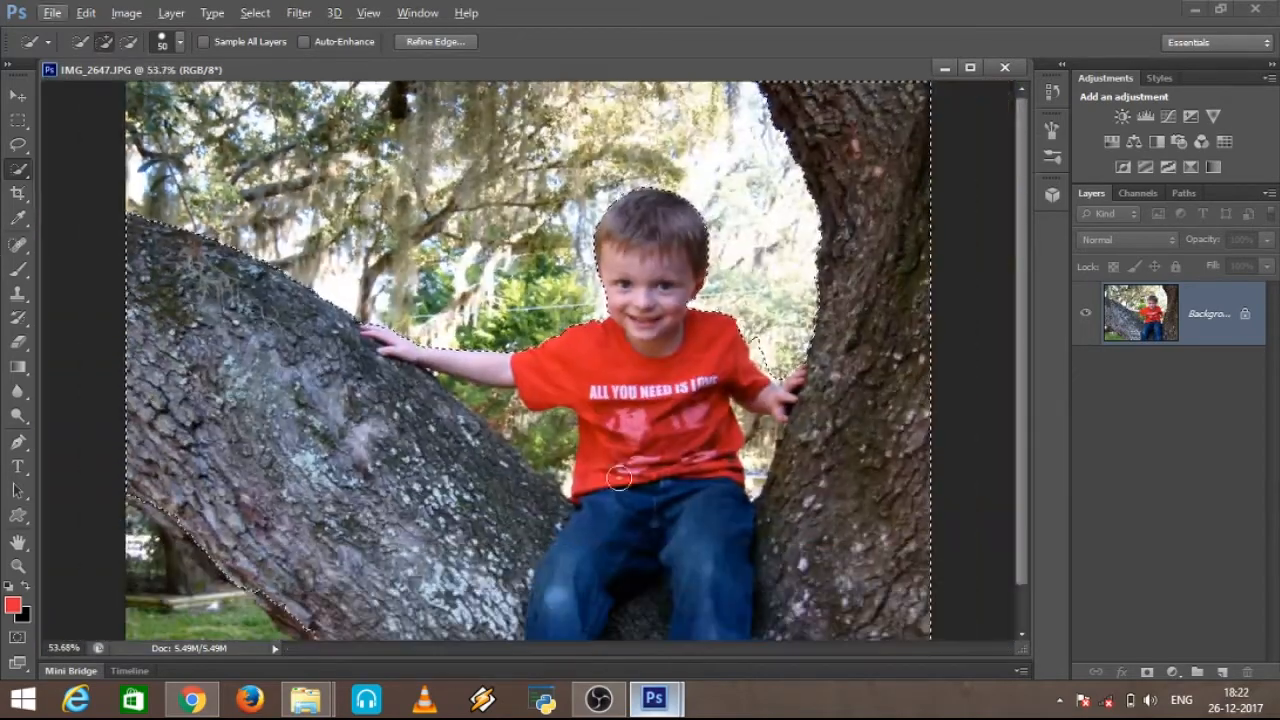
scroll(779, 347, up, 3)
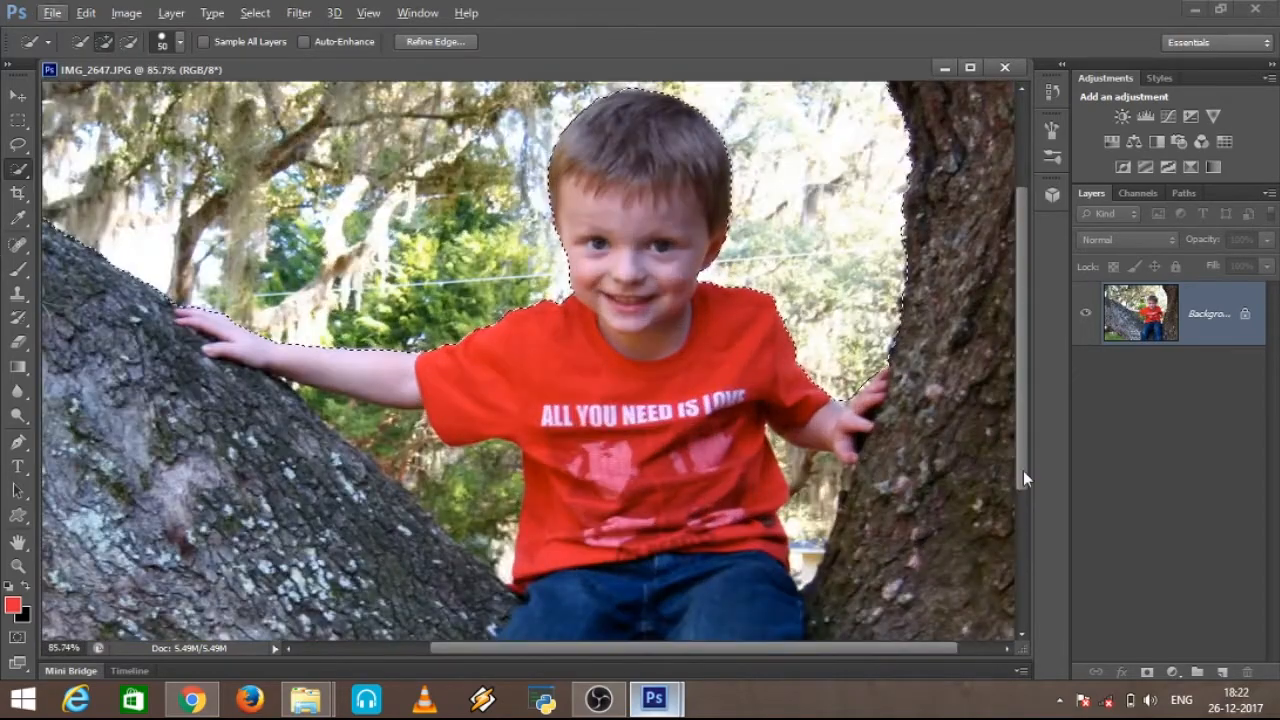
Step: Remove the grass and background below the left tree trunk from the selection
scroll(871, 408, down, 2)
drag(118, 428, 221, 521)
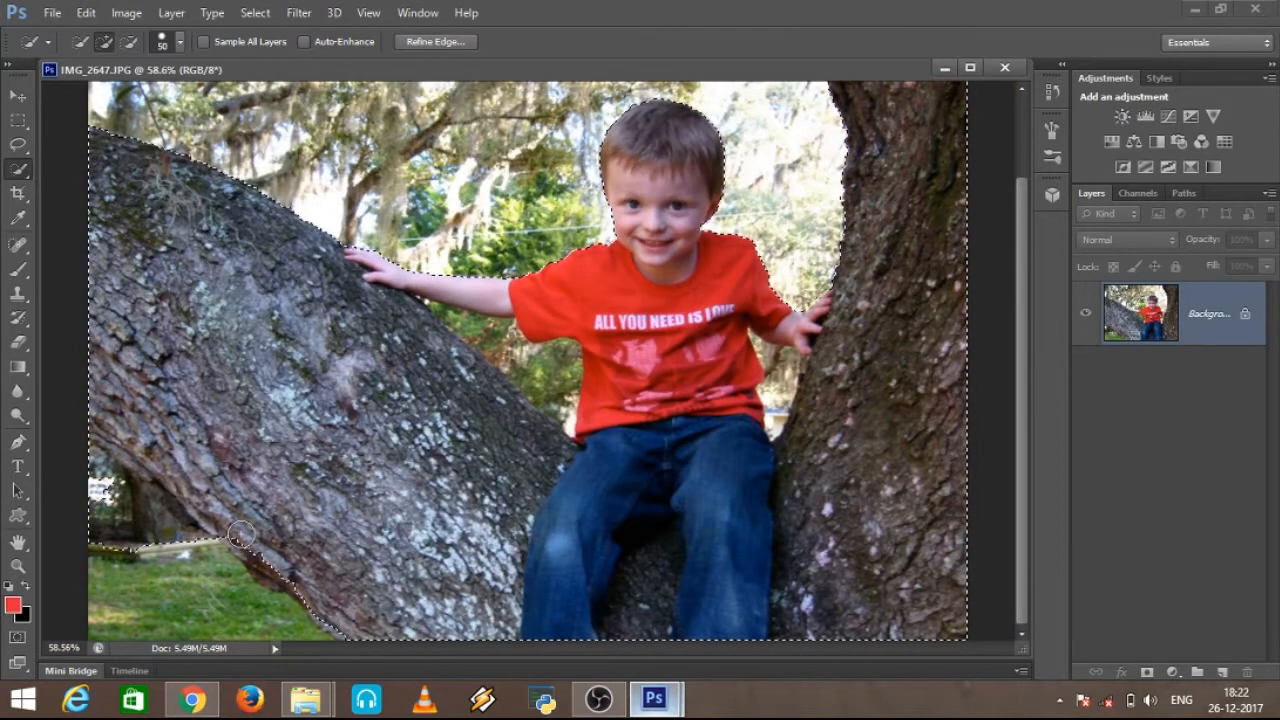
alt+click(117, 504)
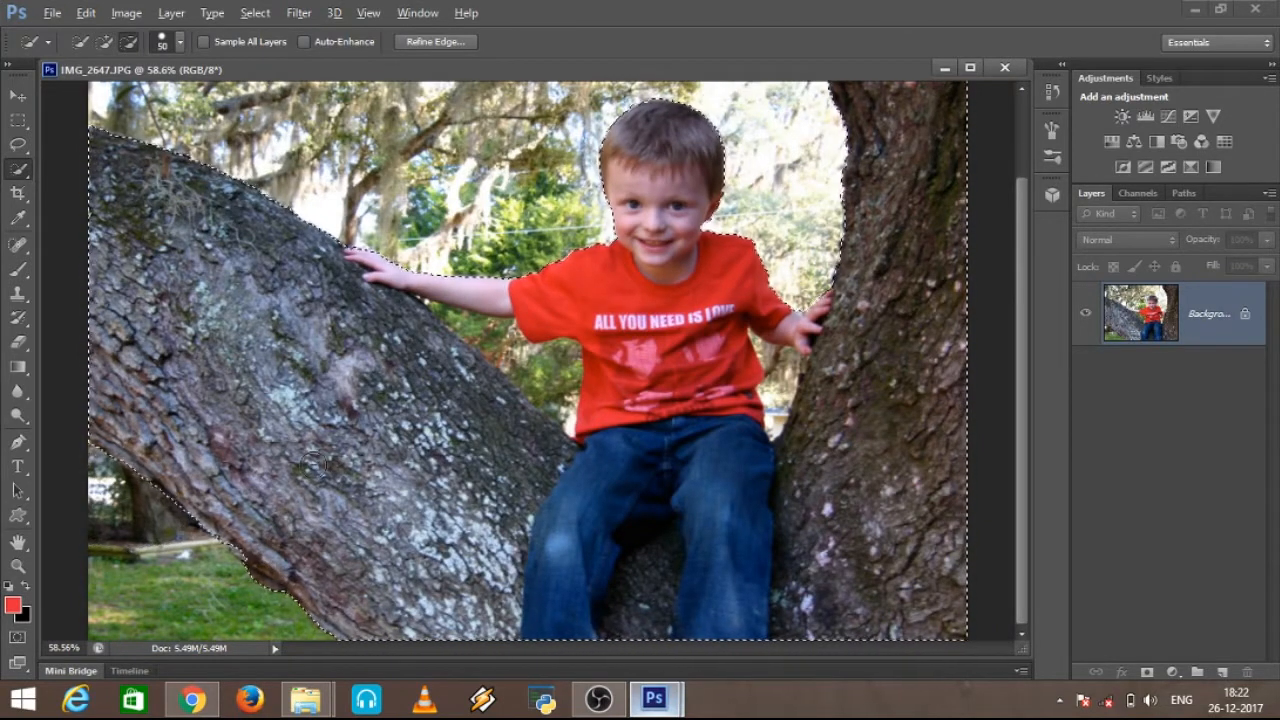
Step: Subtract the foliage gap between the boy's outstretched arm, his shirt and the left trunk, and keep the trunk's bark selected
drag(540, 365, 567, 427)
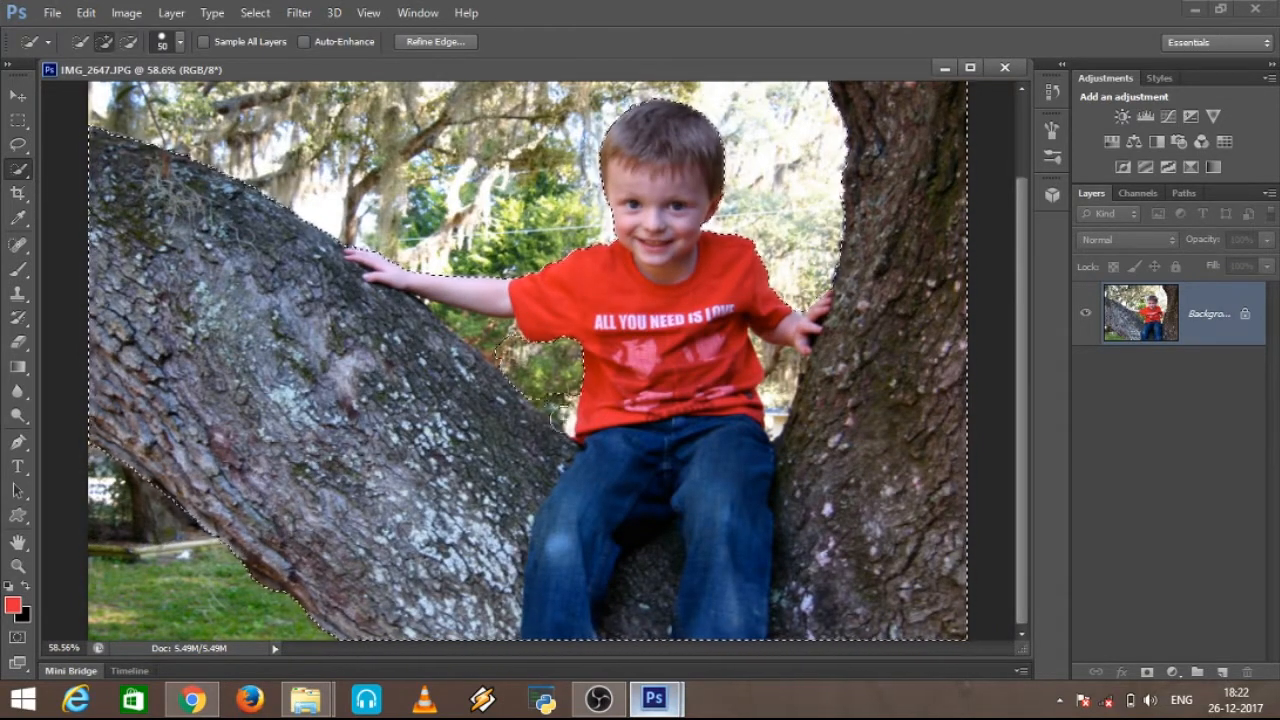
key(alt)
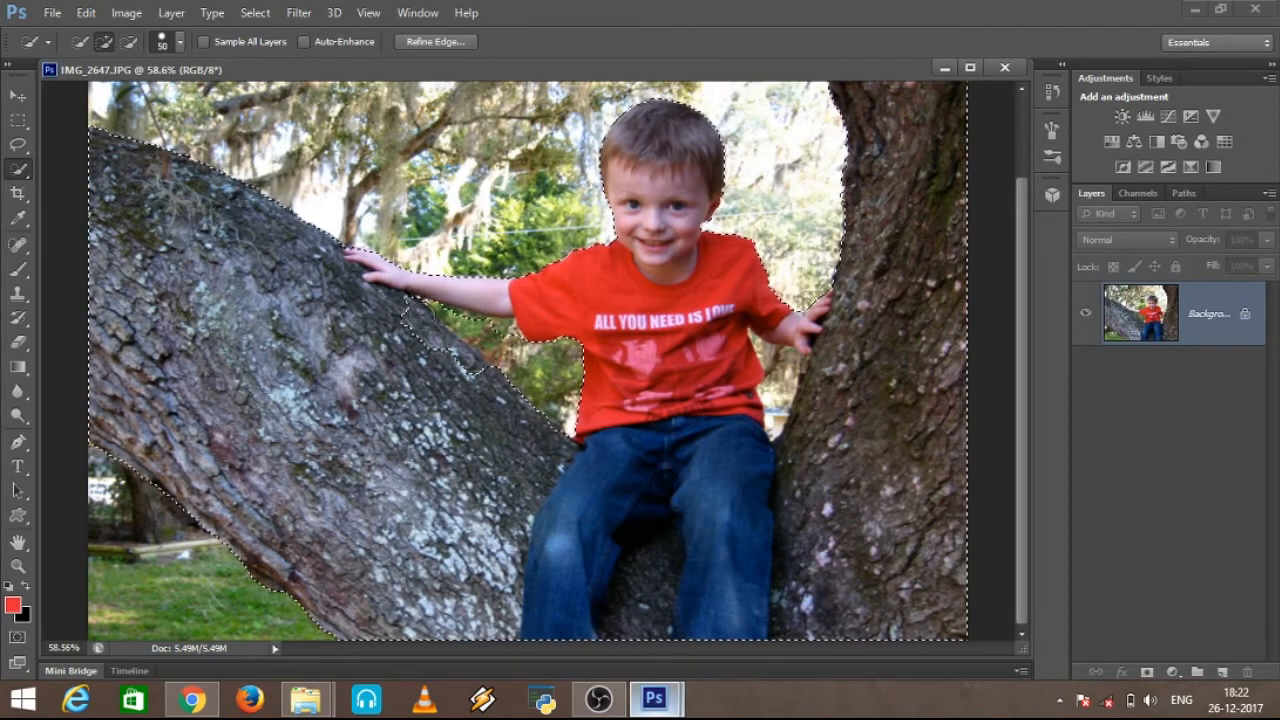
mouse_move(356, 388)
mouse_down()
mouse_move(382, 313)
mouse_move(323, 312)
mouse_up()
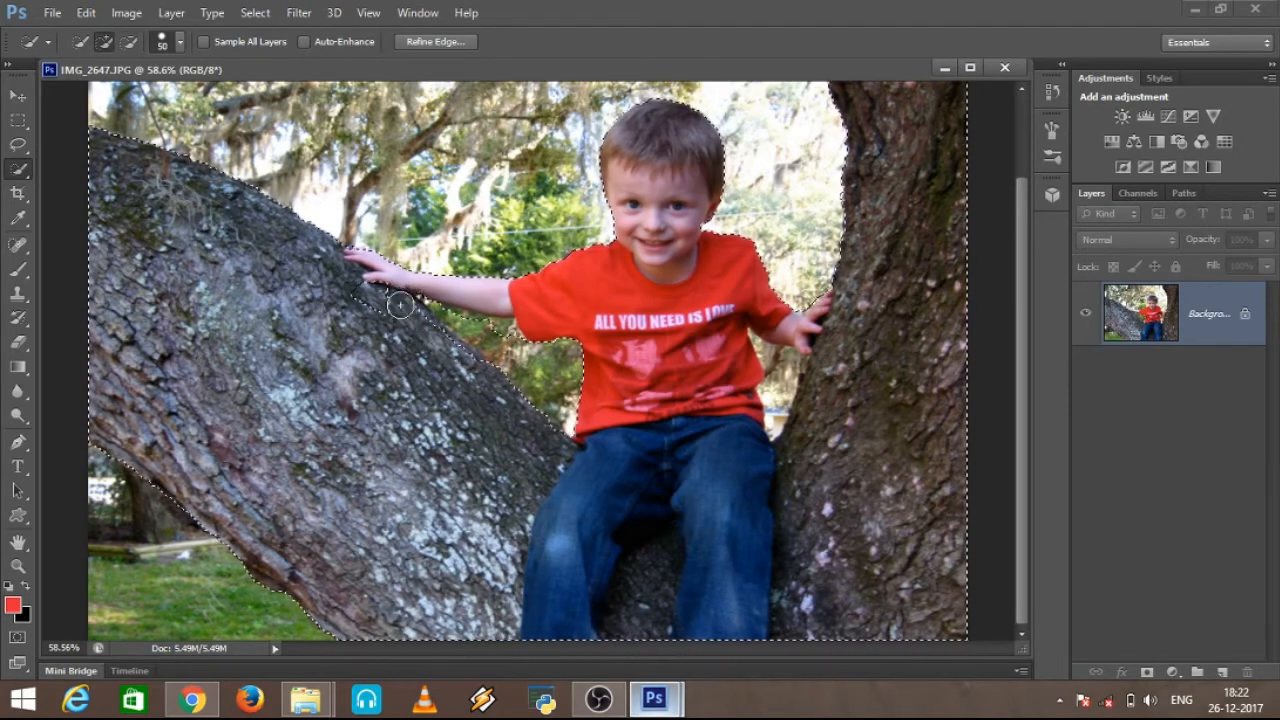
key(alt)
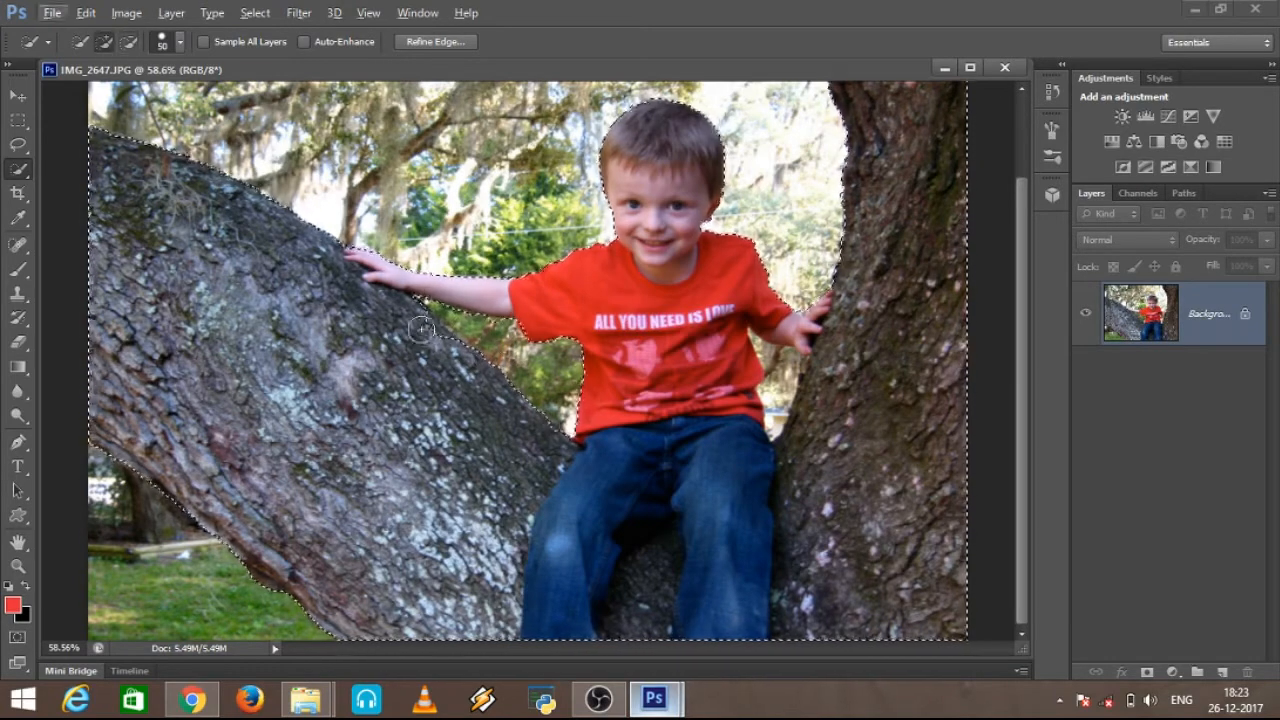
Step: Reduce the Quick Selection brush to 10 and clean up the selection edge around the gap under the boy's outstretched arm
scroll(430, 338, up, 5)
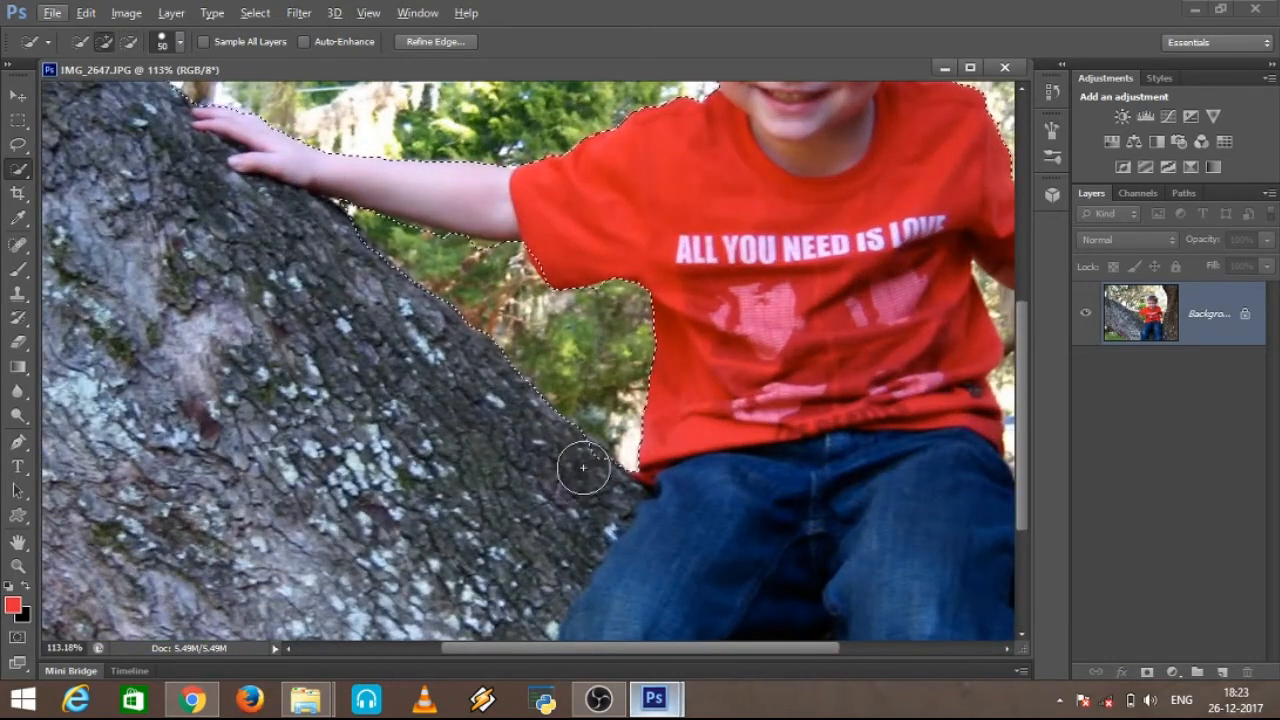
drag(392, 247, 440, 251)
click(482, 265)
key(bracketleft)
key(bracketleft)
key(bracketleft)
key(bracketleft)
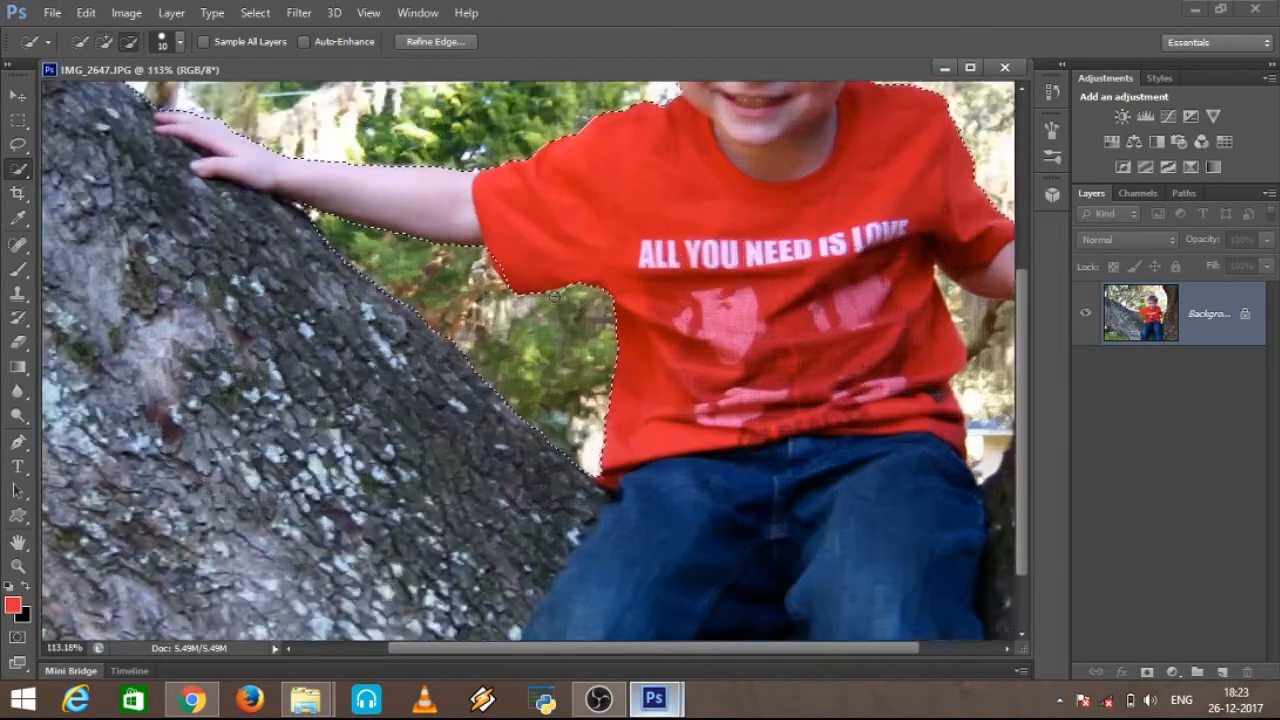
scroll(555, 296, up, 3)
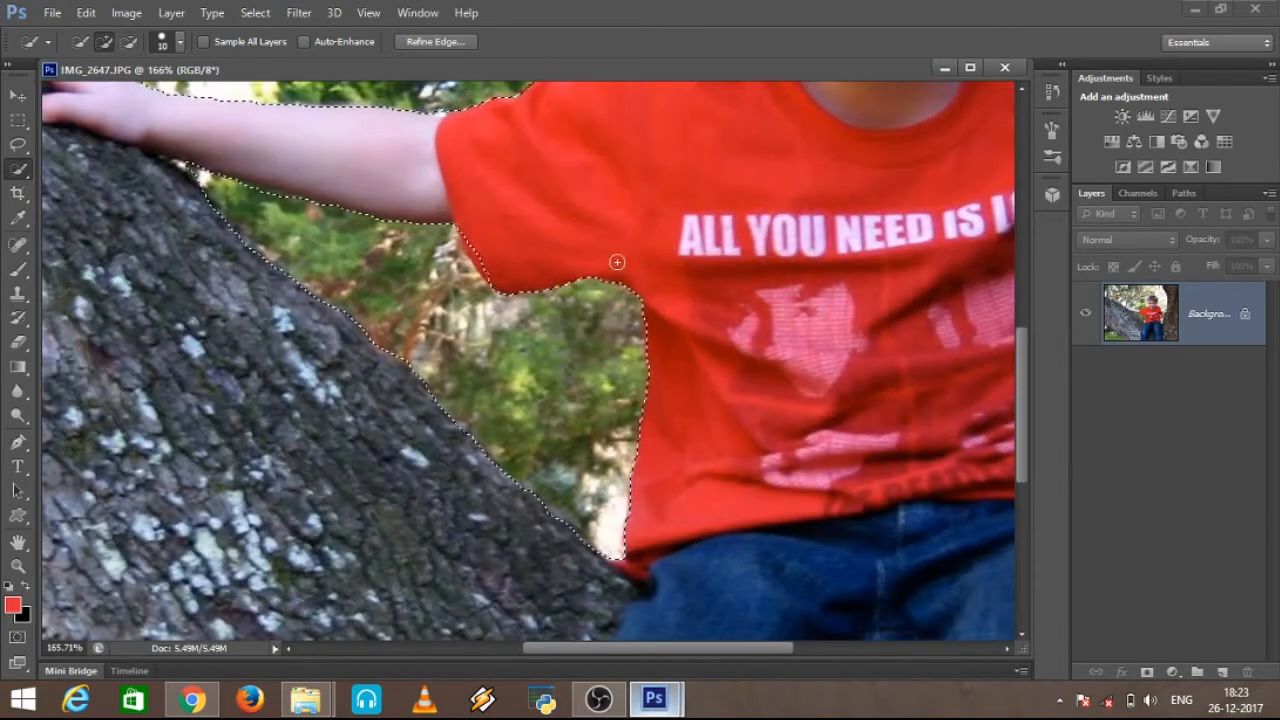
mouse_move(520, 245)
mouse_down()
mouse_move(548, 281)
mouse_move(500, 274)
mouse_up()
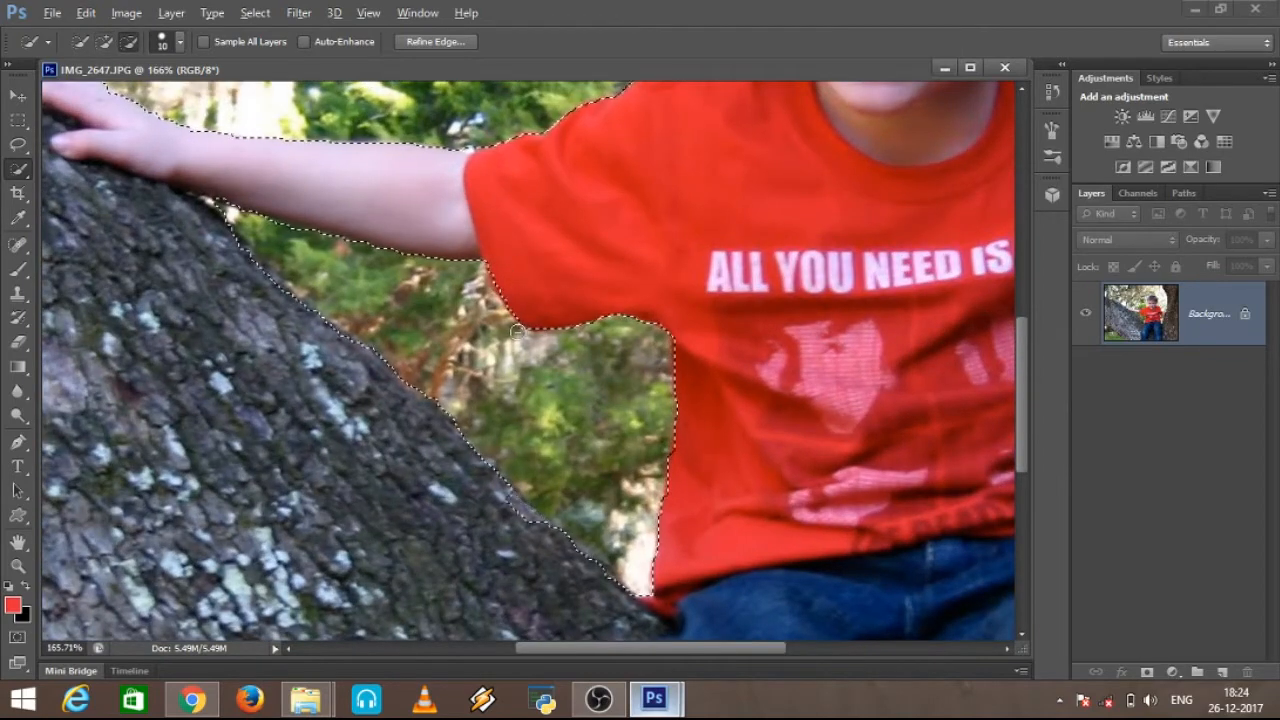
Step: Subtract the background gap between the boy's shirt, his other hand and the right trunk from the selection
scroll(530, 305, down, 4)
scroll(864, 345, up, 4)
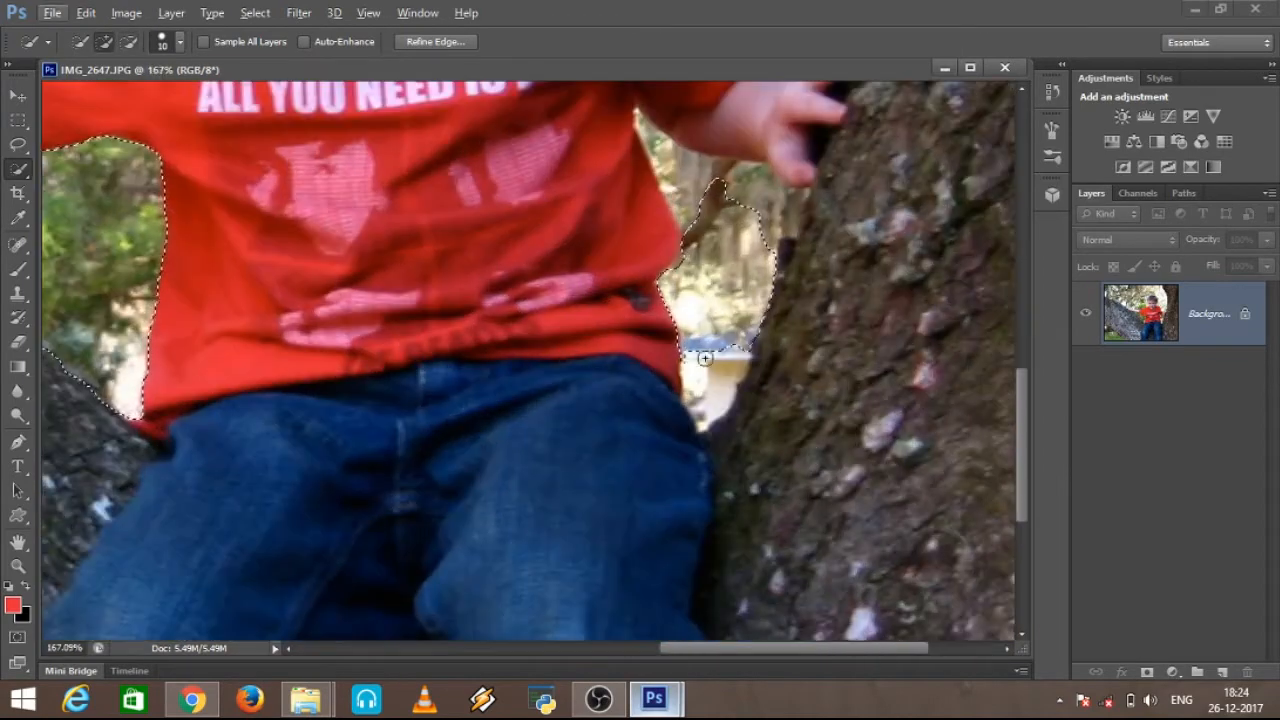
drag(729, 230, 740, 186)
alt+click(736, 177)
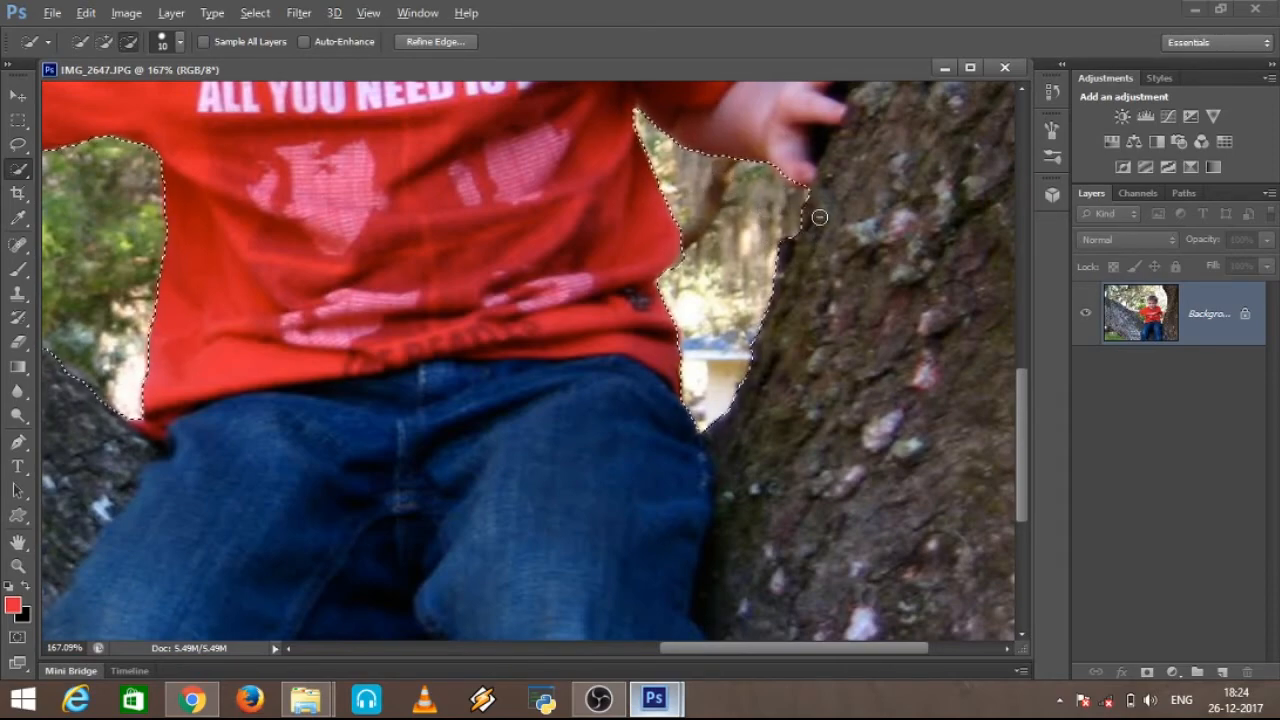
Step: Examine the complete selection outline around the boy and both tree trunks
scroll(817, 209, down, 5)
scroll(528, 360, down, 1)
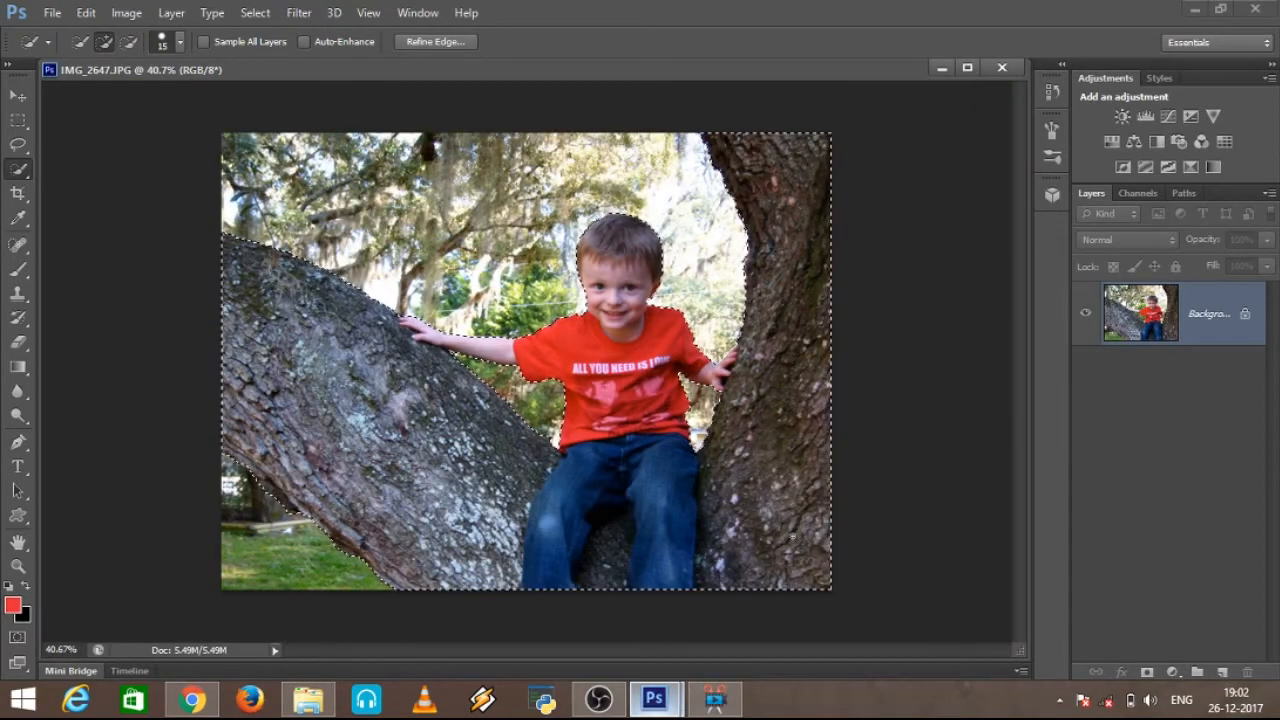
scroll(515, 382, up, 1)
scroll(515, 382, up, 1)
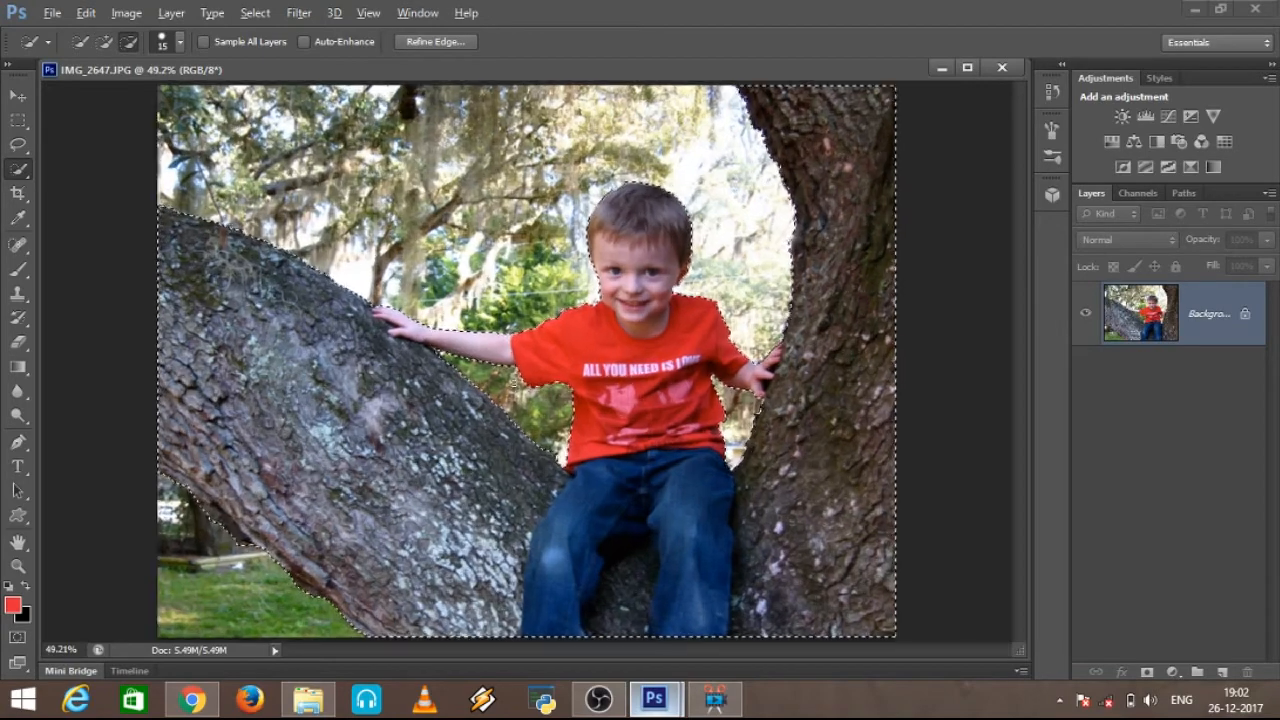
scroll(515, 382, up, 1)
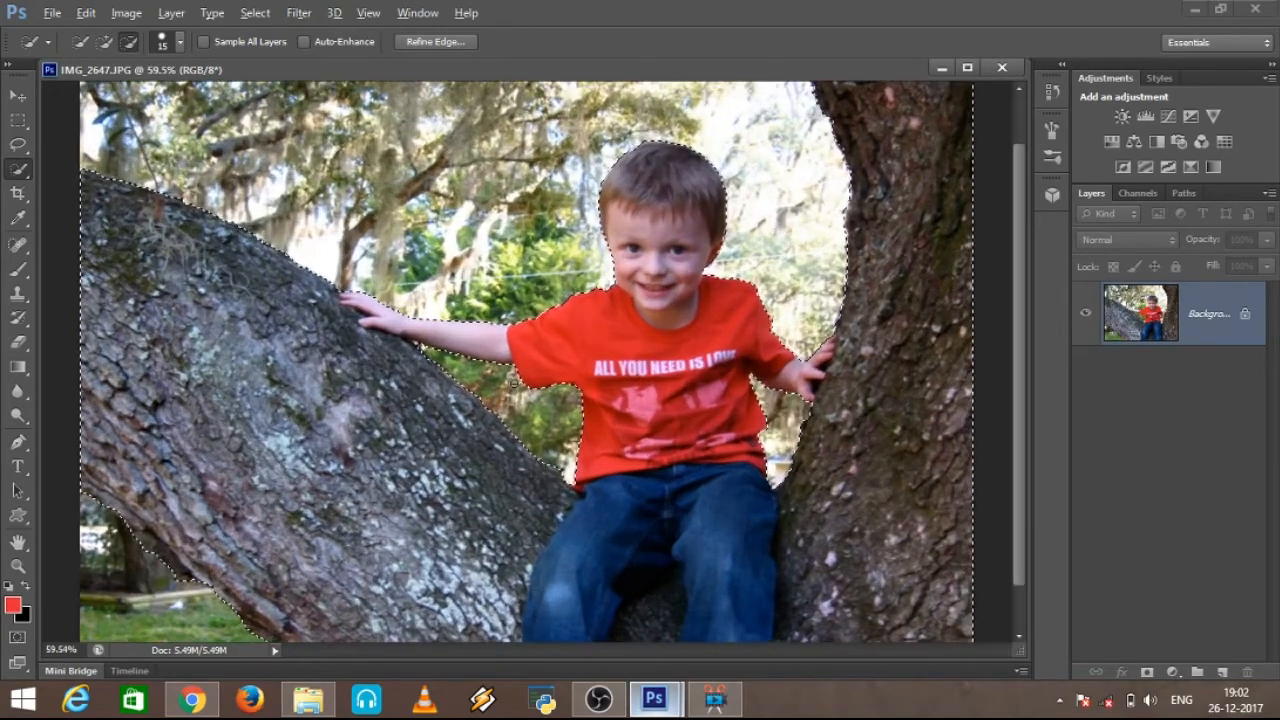
scroll(515, 382, down, 1)
scroll(515, 382, down, 1)
key(alt)
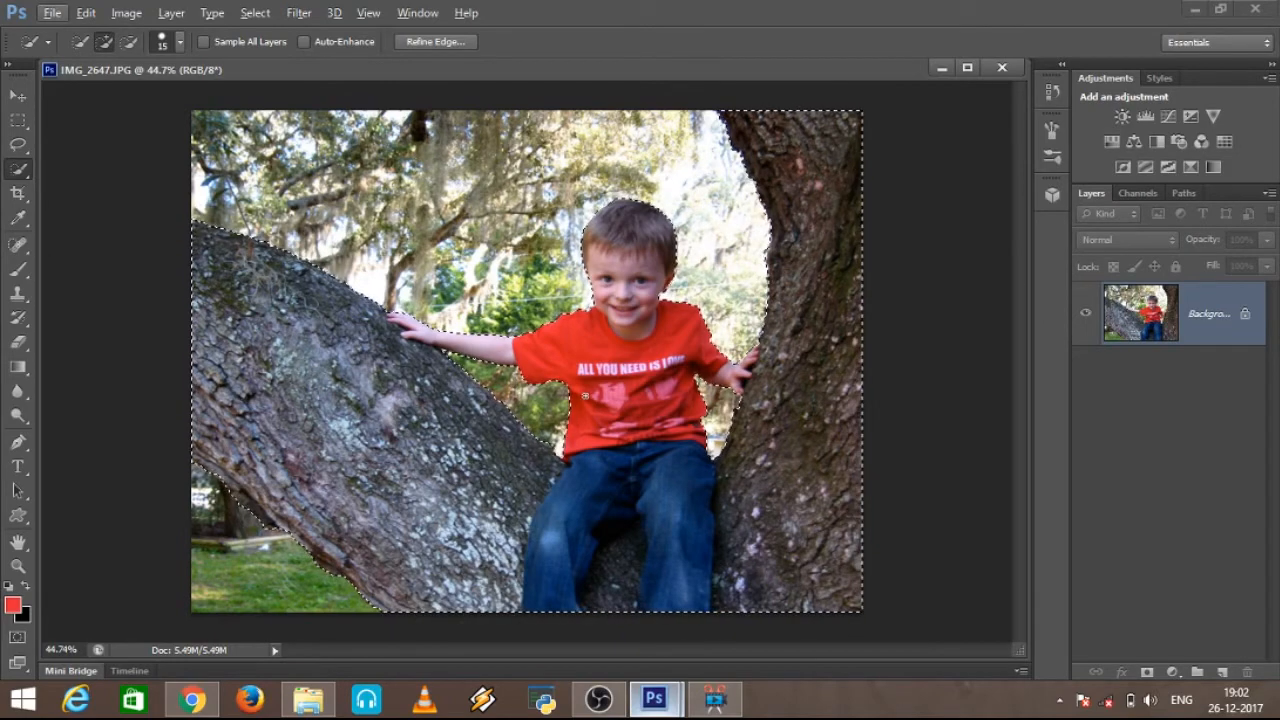
Step: Refine the selection edge with Smooth 7 and Contrast 10%, and output it as a selection
click(439, 43)
drag(676, 98, 1279, 157)
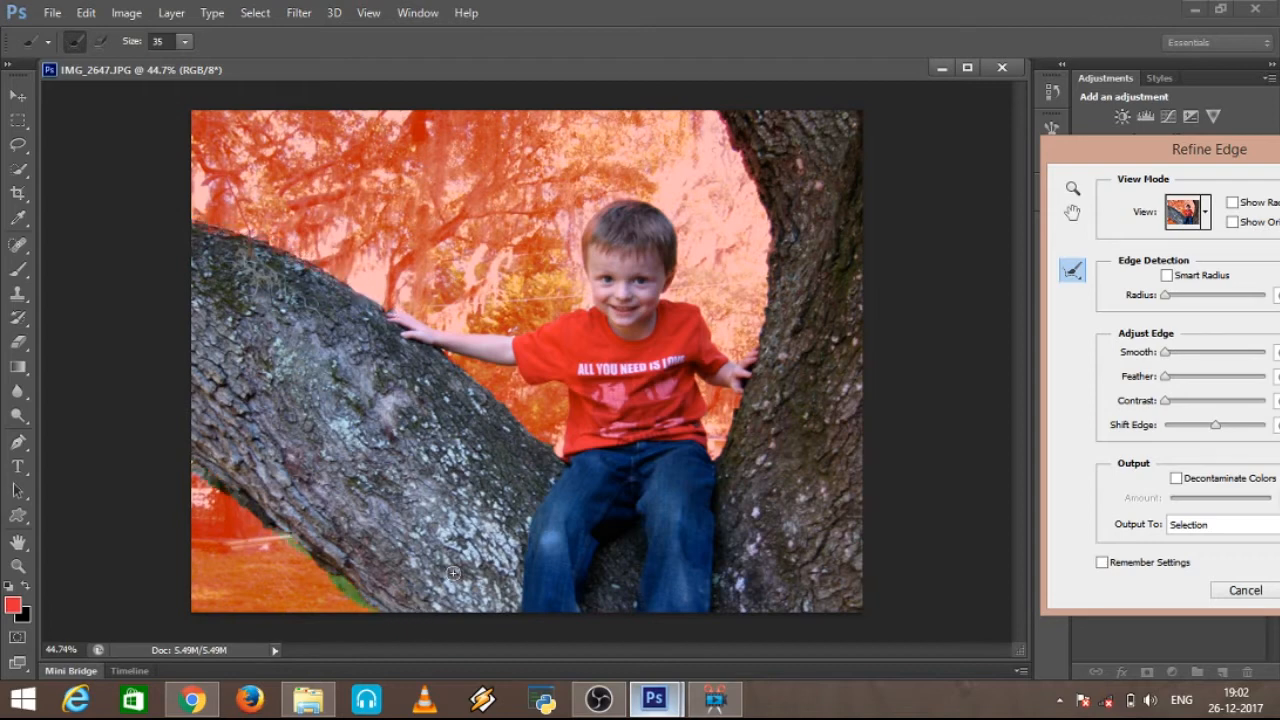
scroll(453, 573, down, 3)
scroll(817, 271, up, 3)
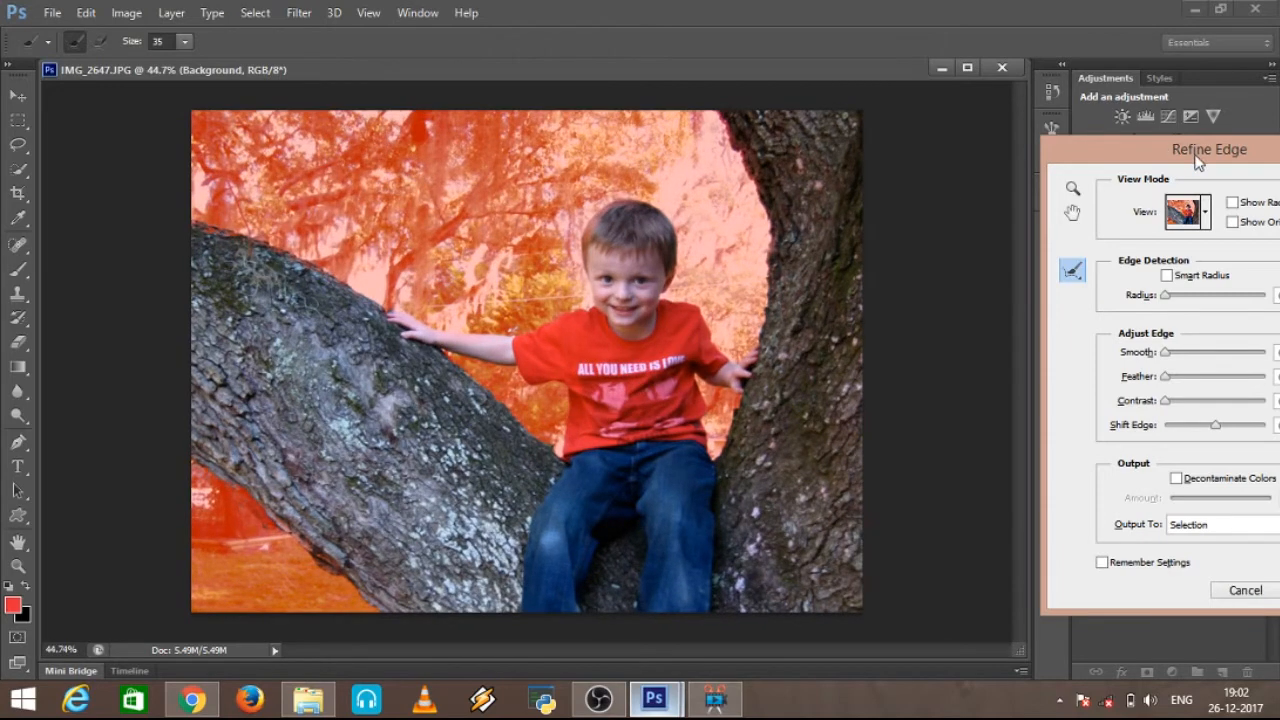
drag(1199, 163, 802, 118)
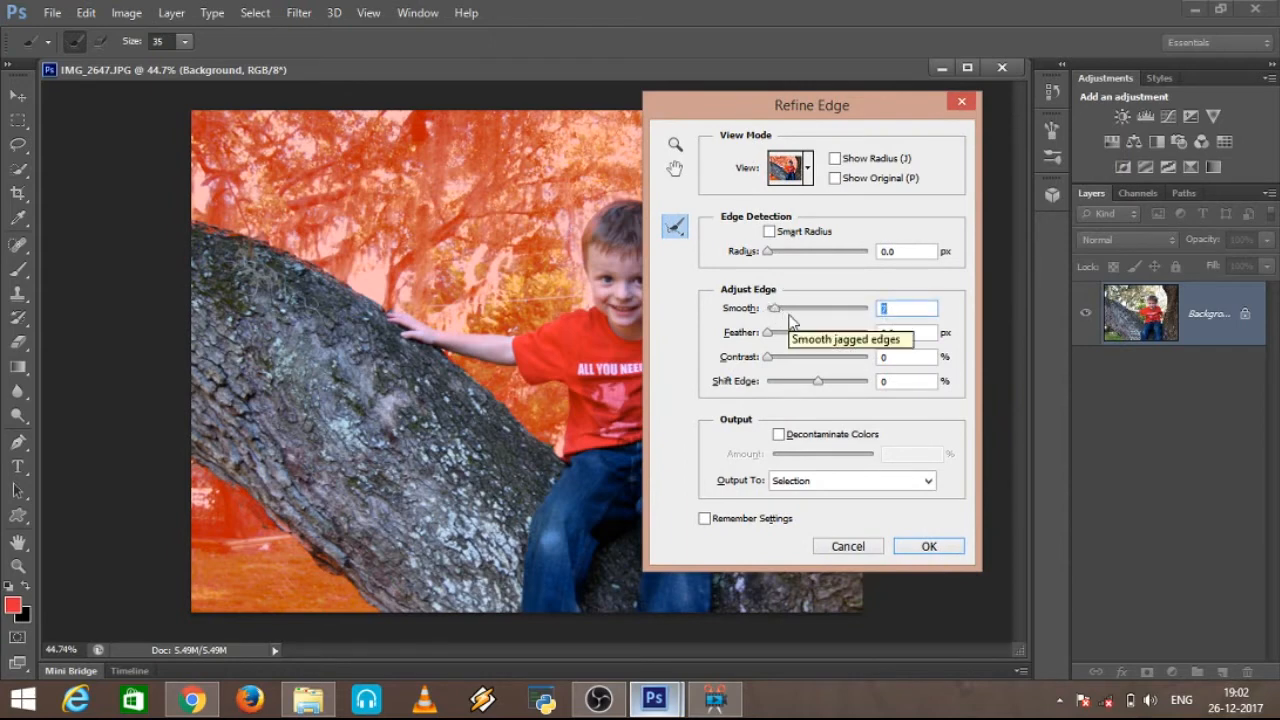
click(777, 357)
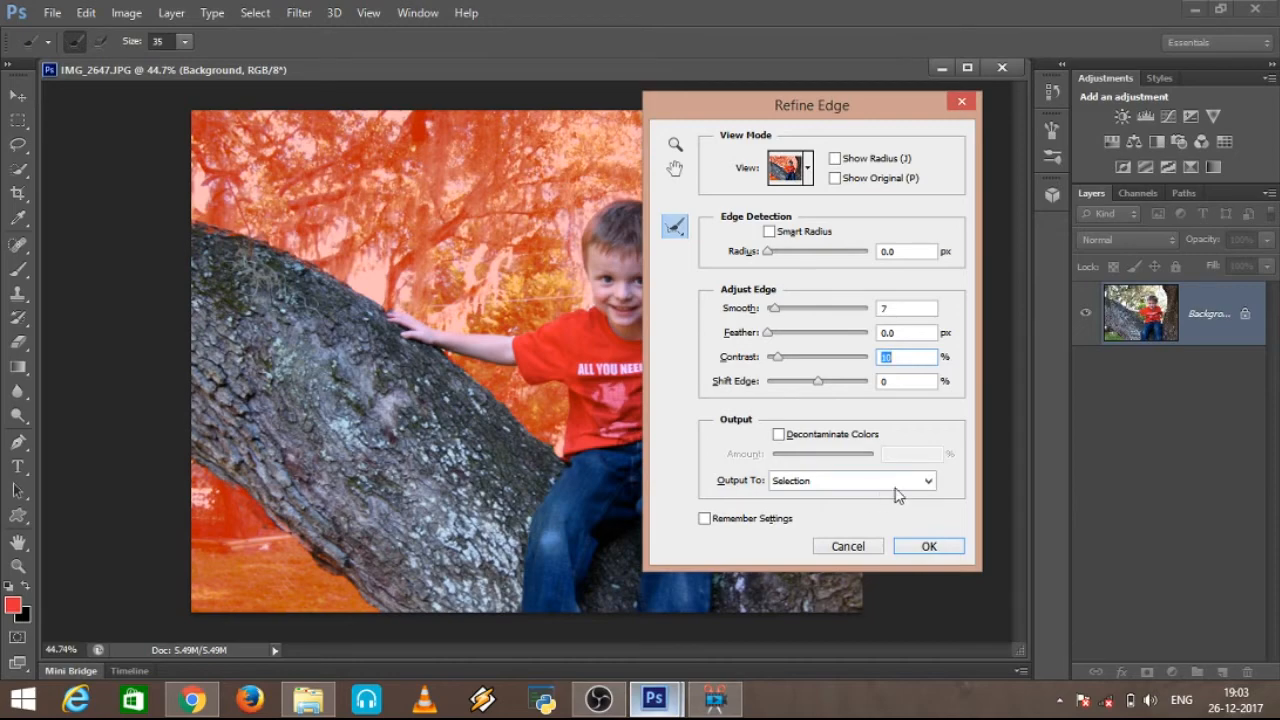
click(929, 547)
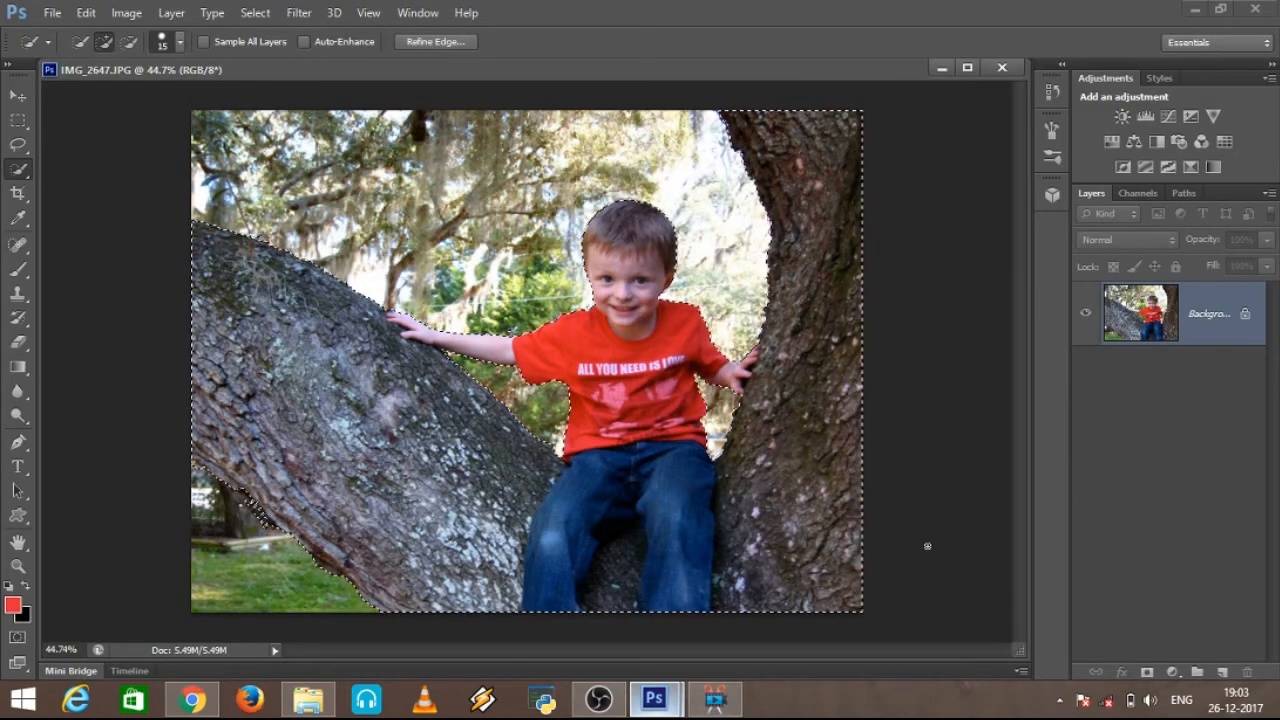
Step: Check the refined edge around the boy and trunks, and invert the selection to cover the background
scroll(557, 354, up, 3)
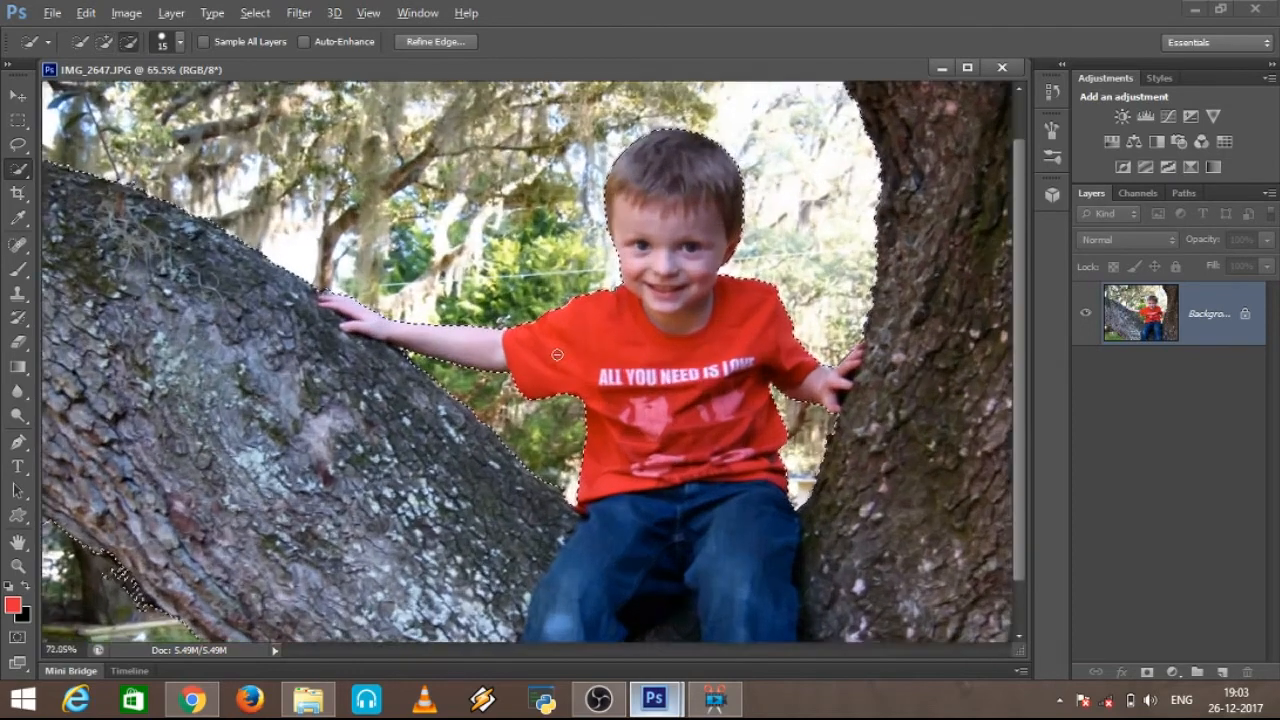
scroll(557, 354, up, 1)
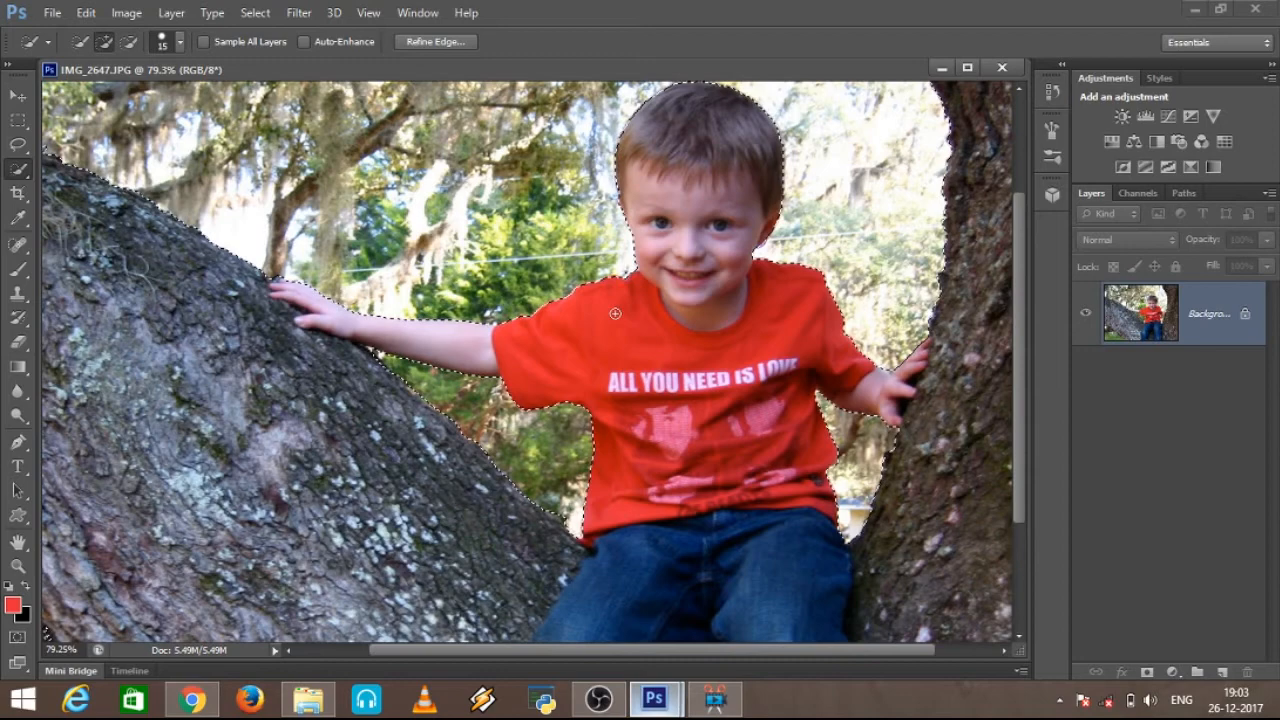
scroll(616, 312, down, 4)
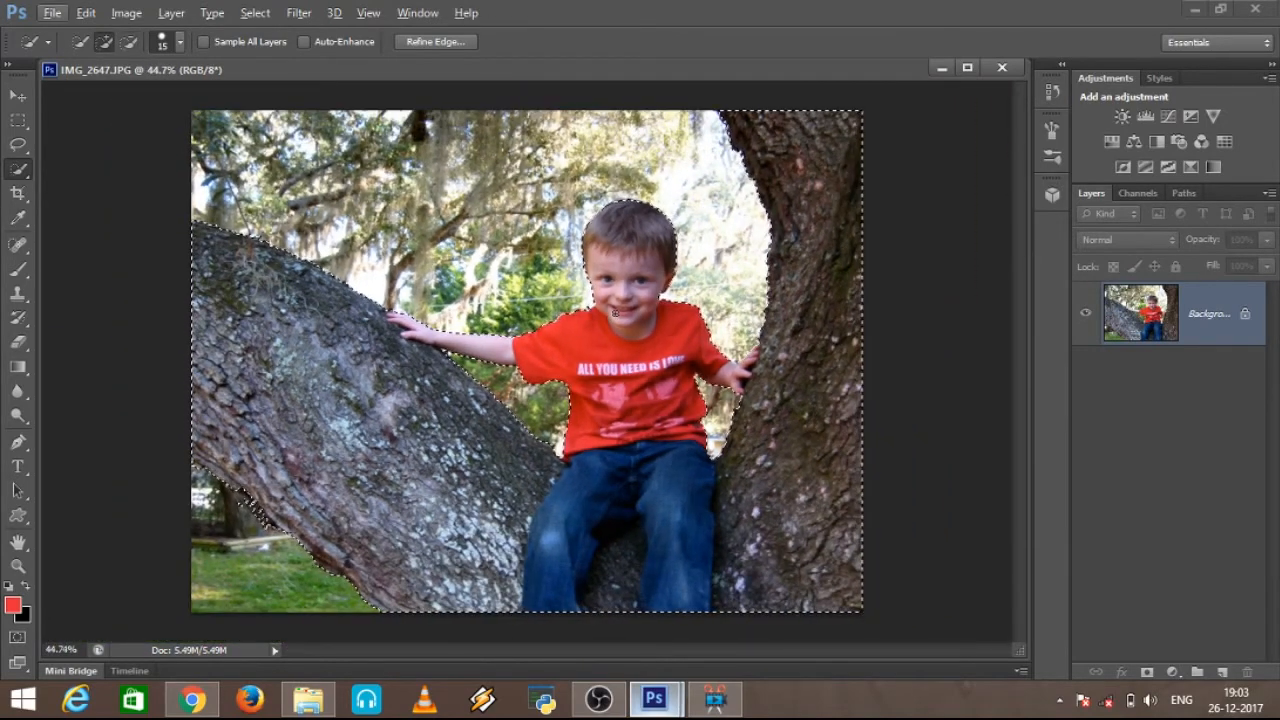
key(ctrl+j)
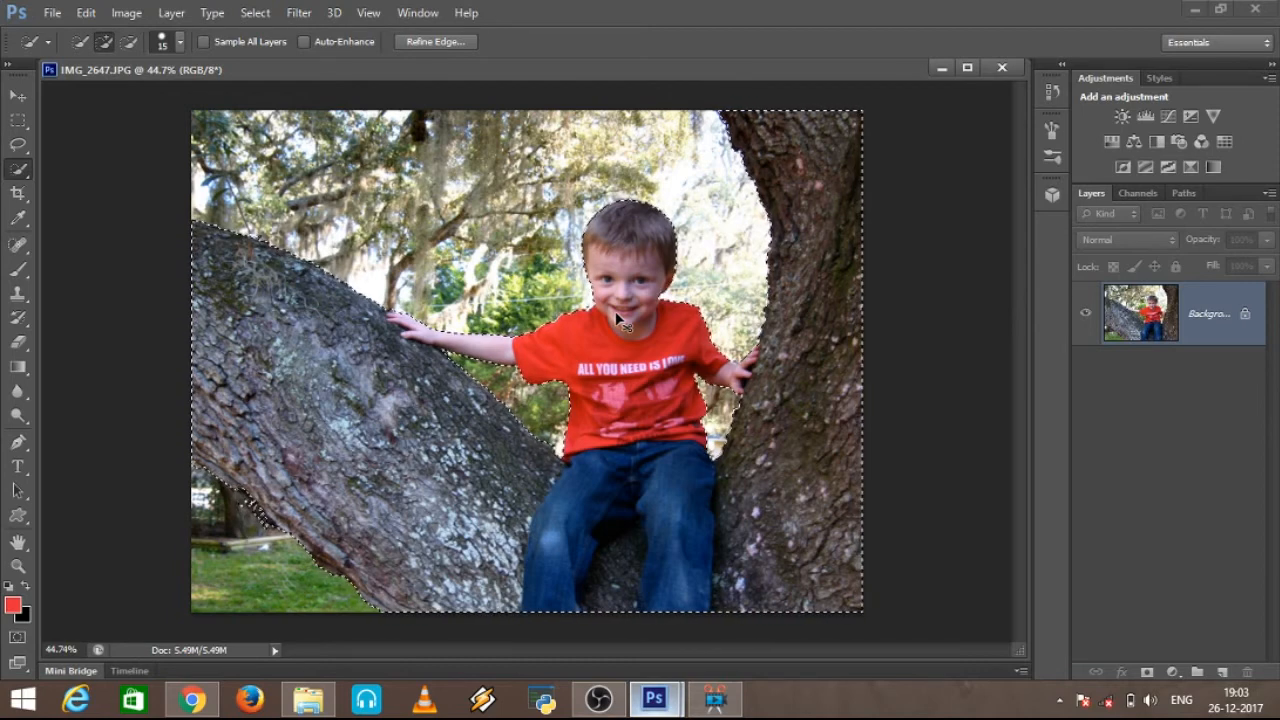
key(ctrl+shift+i)
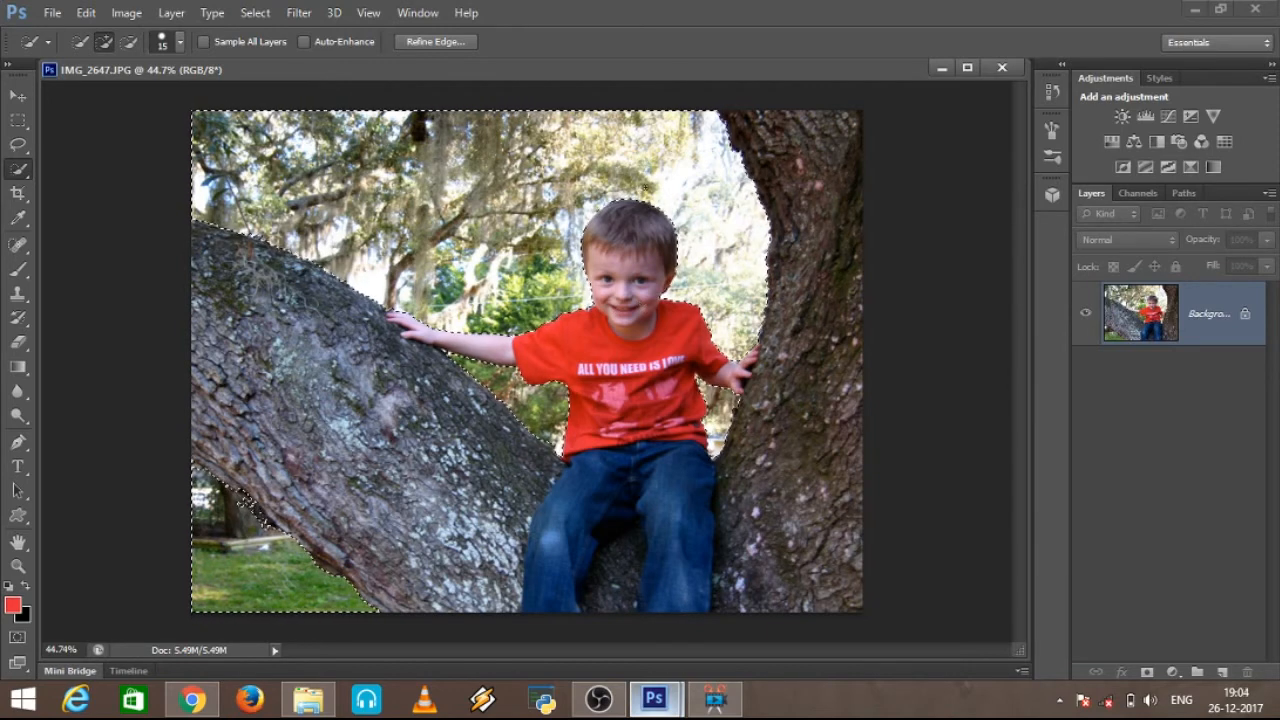
Step: Start a Tilt-Shift blur on the selected background and move its focus centre and boundary lines below the photo
click(299, 12)
mouse_move(347, 202)
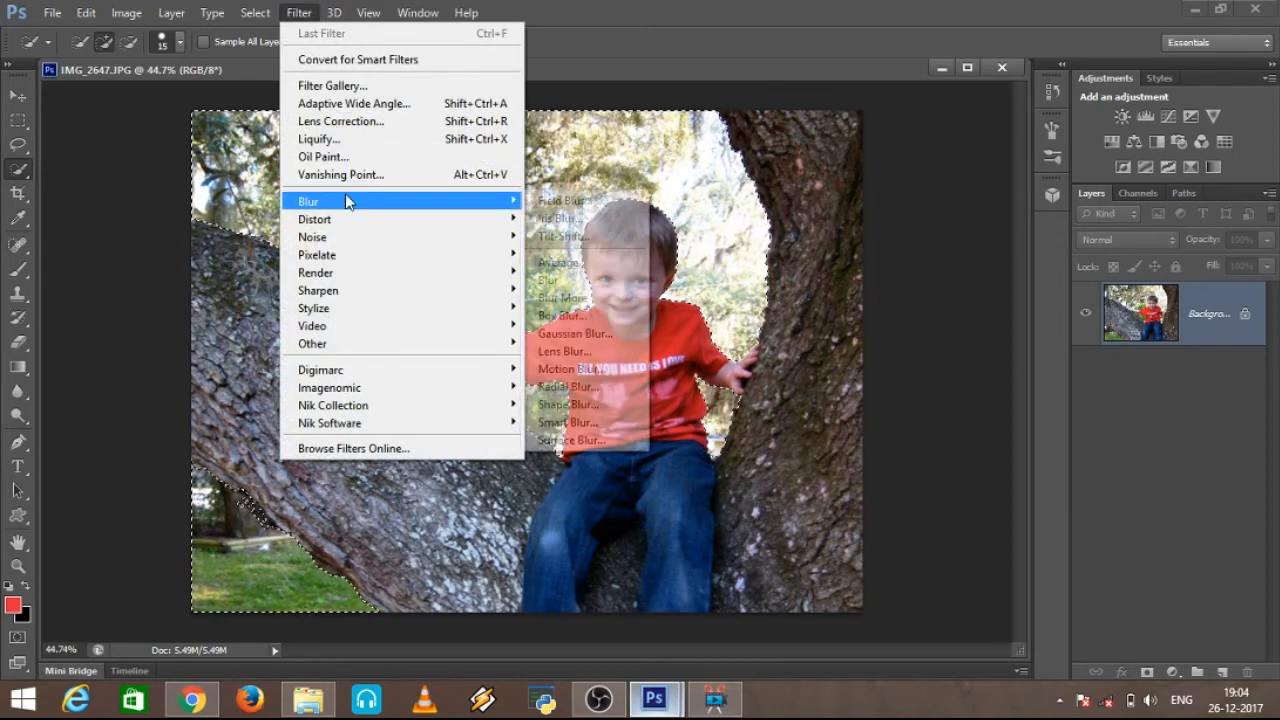
click(602, 239)
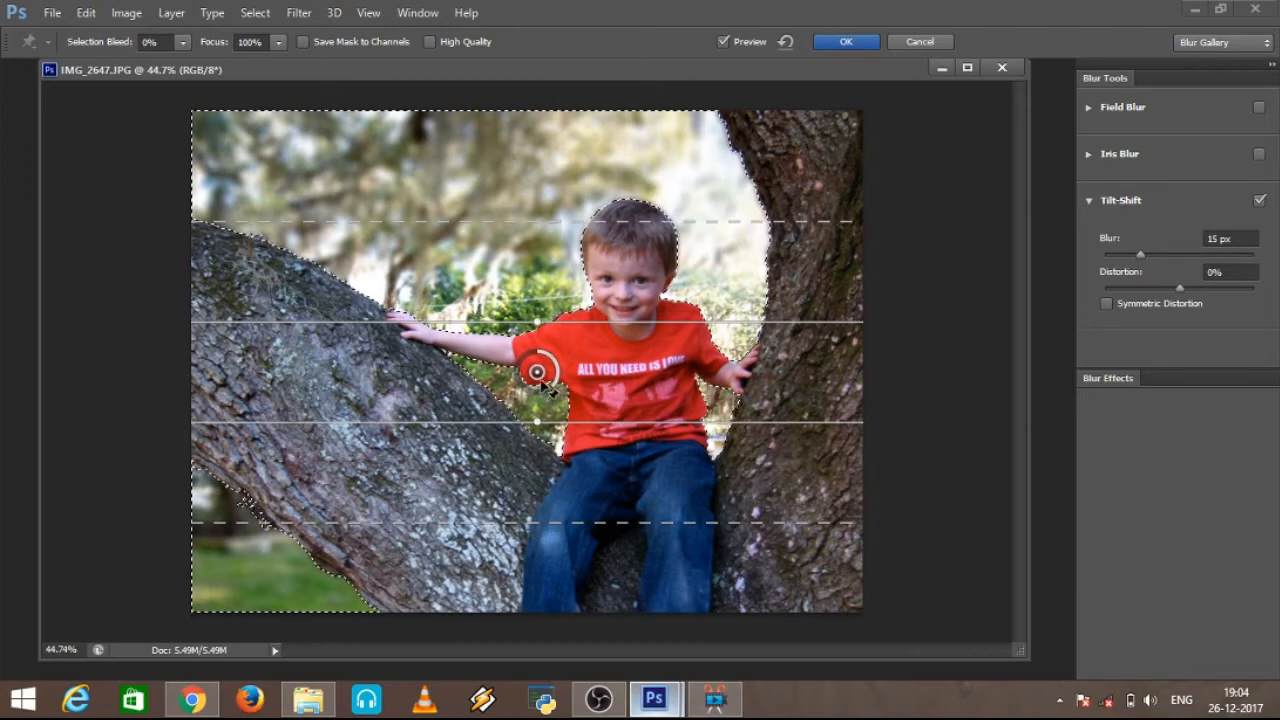
drag(538, 392, 515, 711)
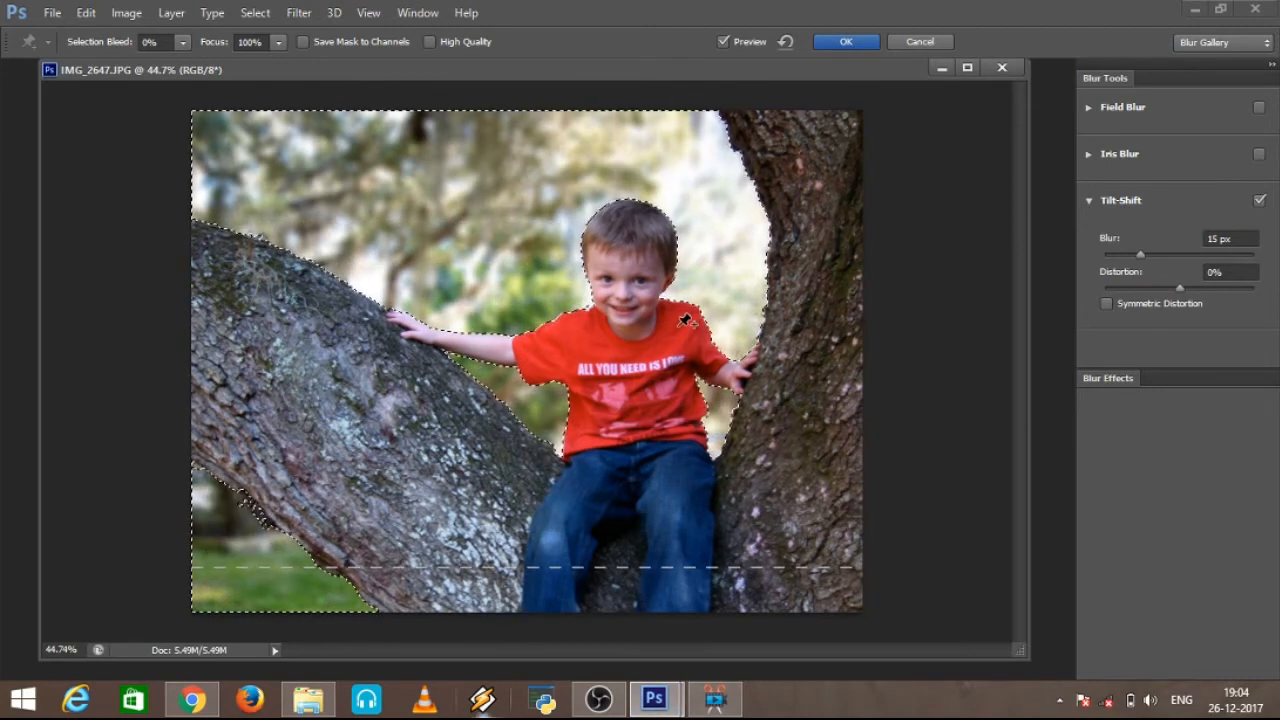
scroll(686, 320, down, 6)
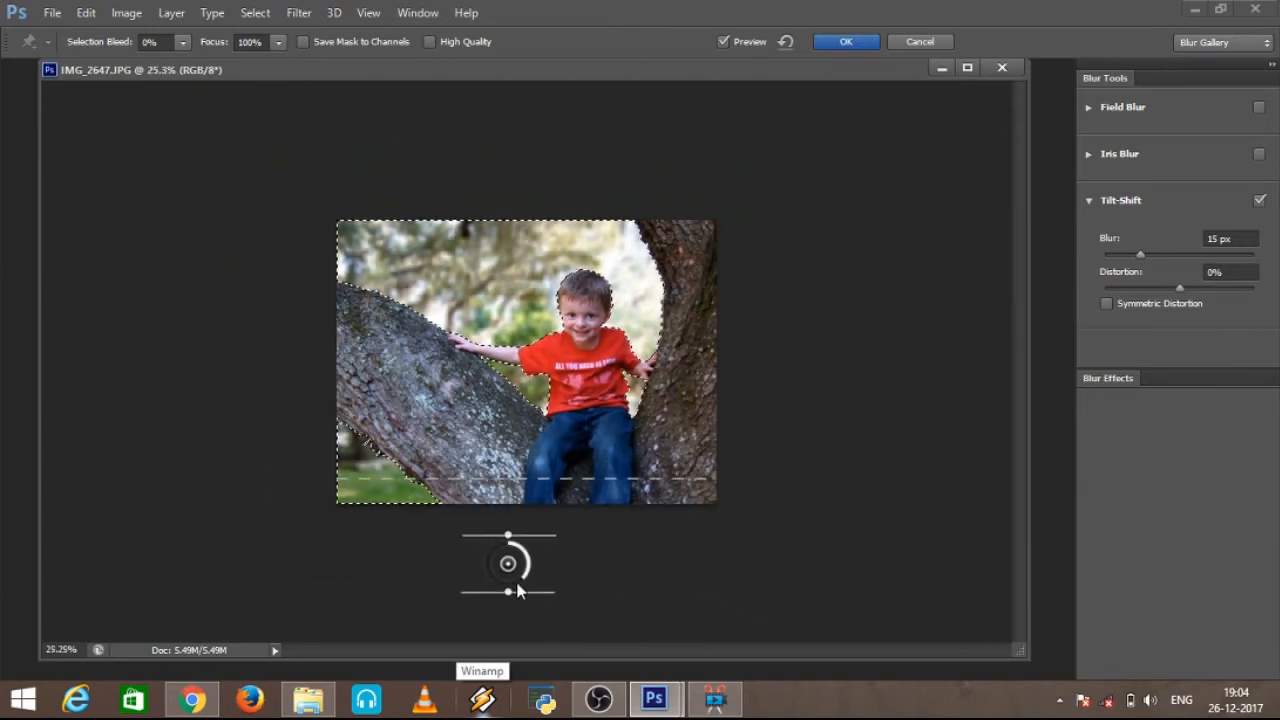
drag(508, 564, 503, 608)
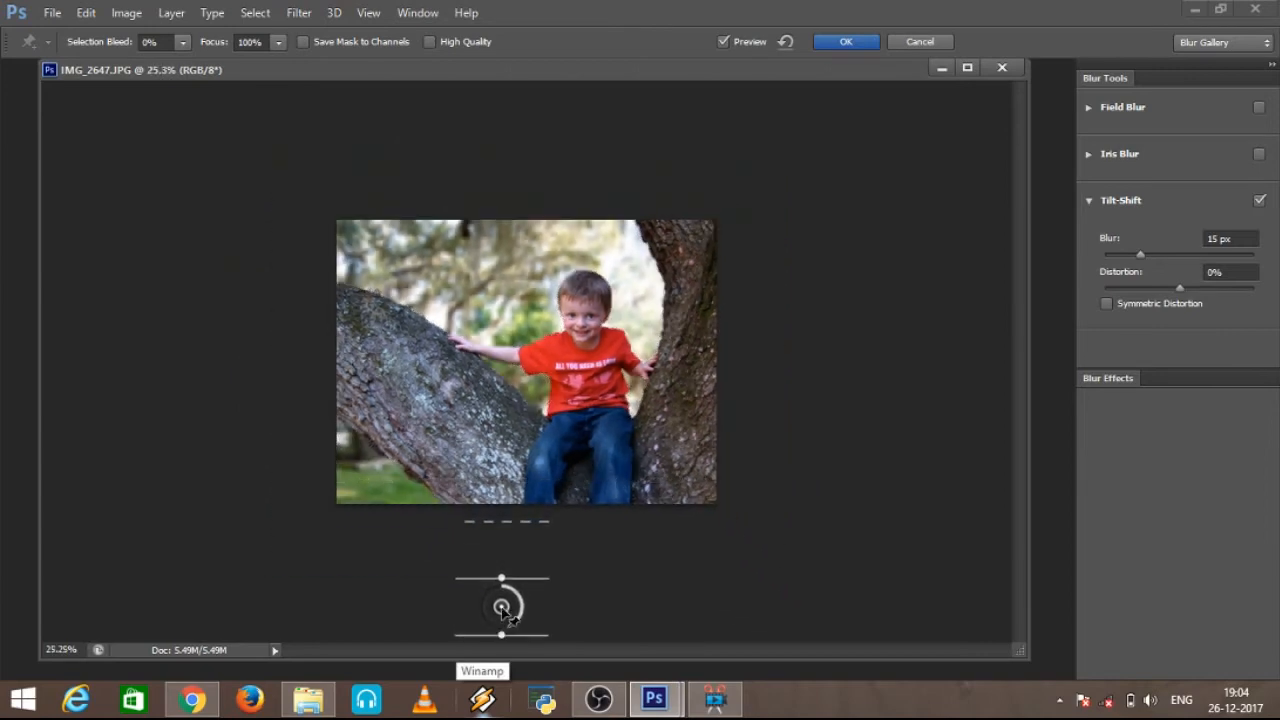
scroll(517, 471, up, 6)
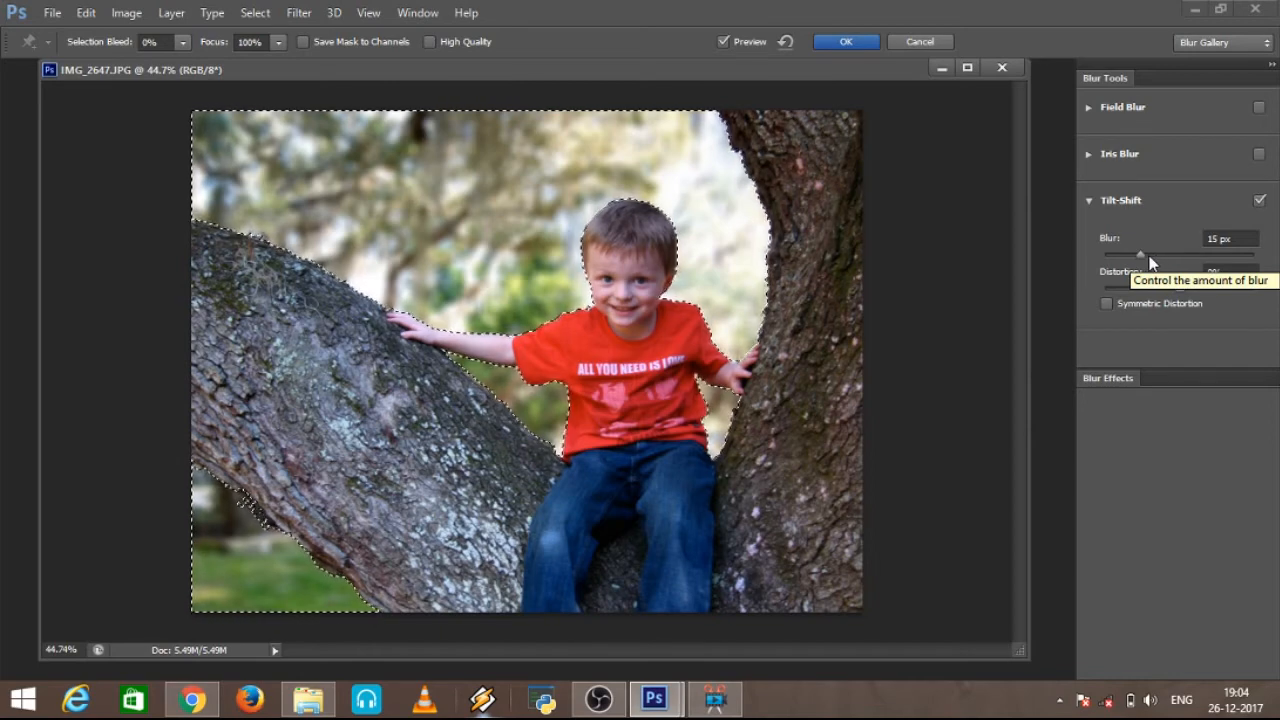
Step: Set the Tilt-Shift blur to 32 px, enable High Quality and apply the blur to the background
drag(1149, 256, 1170, 255)
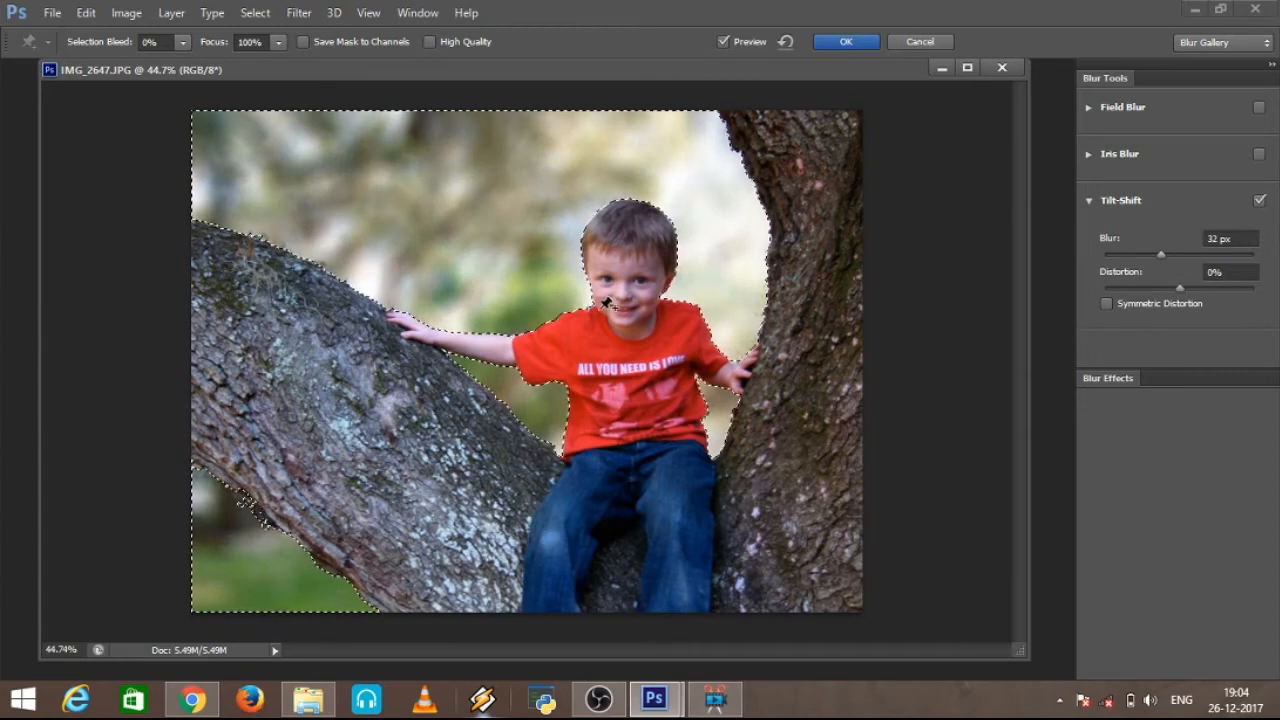
scroll(600, 303, down, 1)
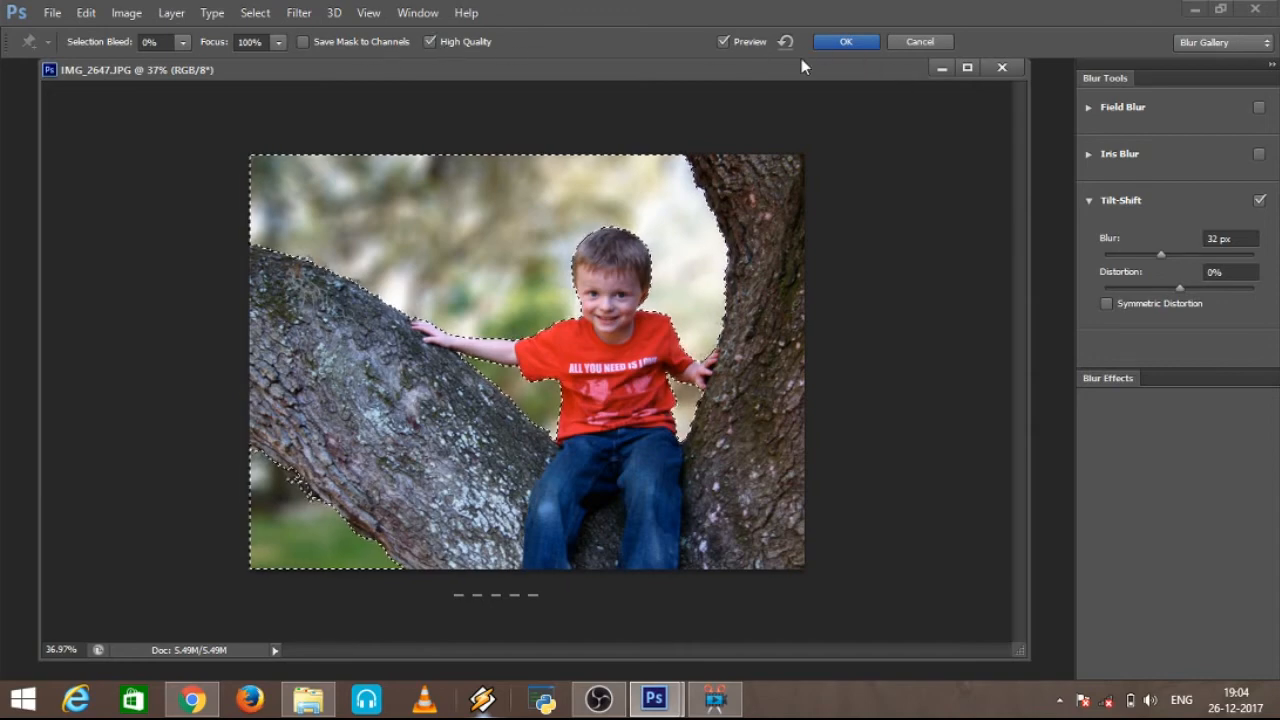
click(845, 42)
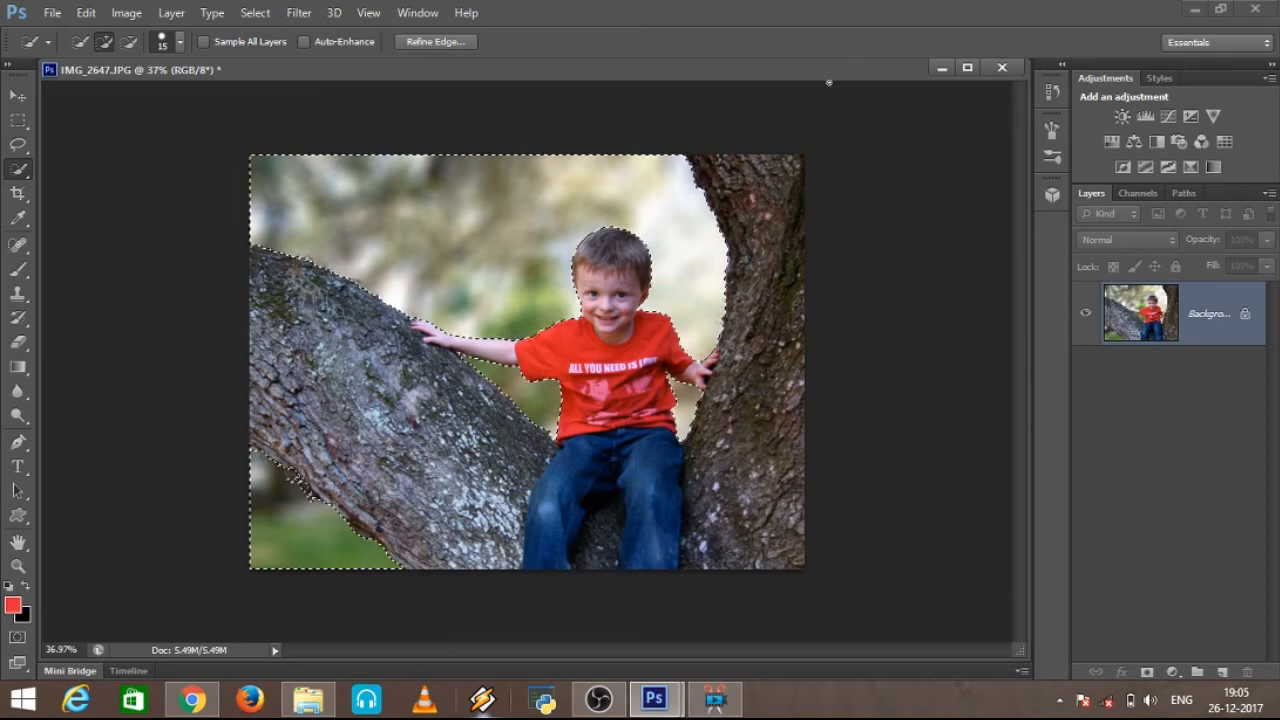
Step: Deselect the blurred background in the photo IMG_2647
right_click(430, 188)
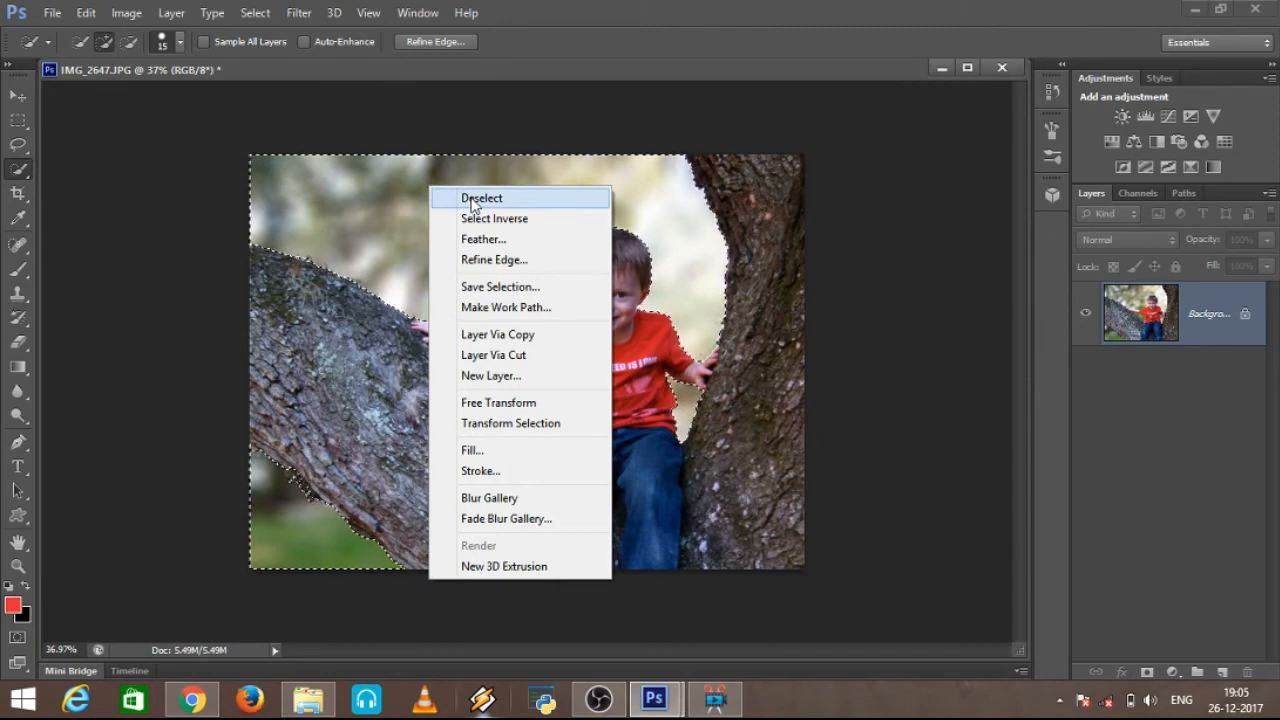
click(474, 200)
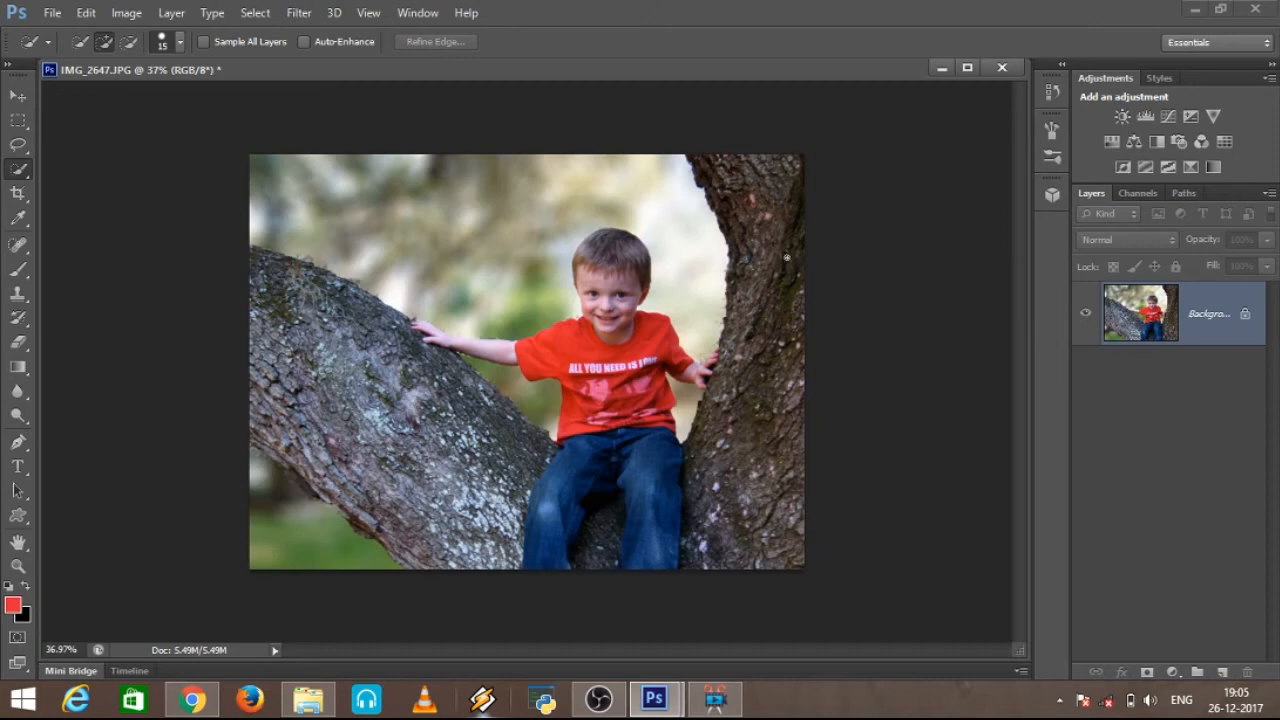
Step: Open the image Shahrukh-Khan-New-Look-Wallpaper.jpg from the Downloads folder and widen its document window
click(50, 15)
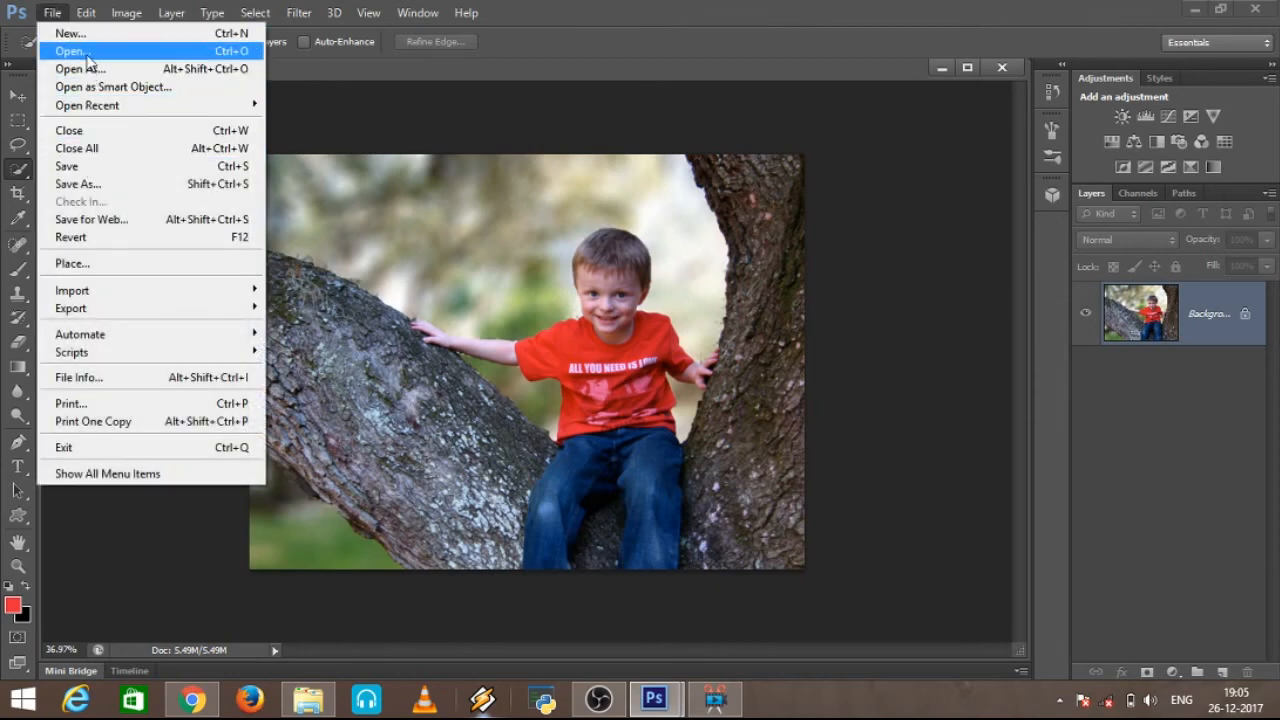
click(70, 51)
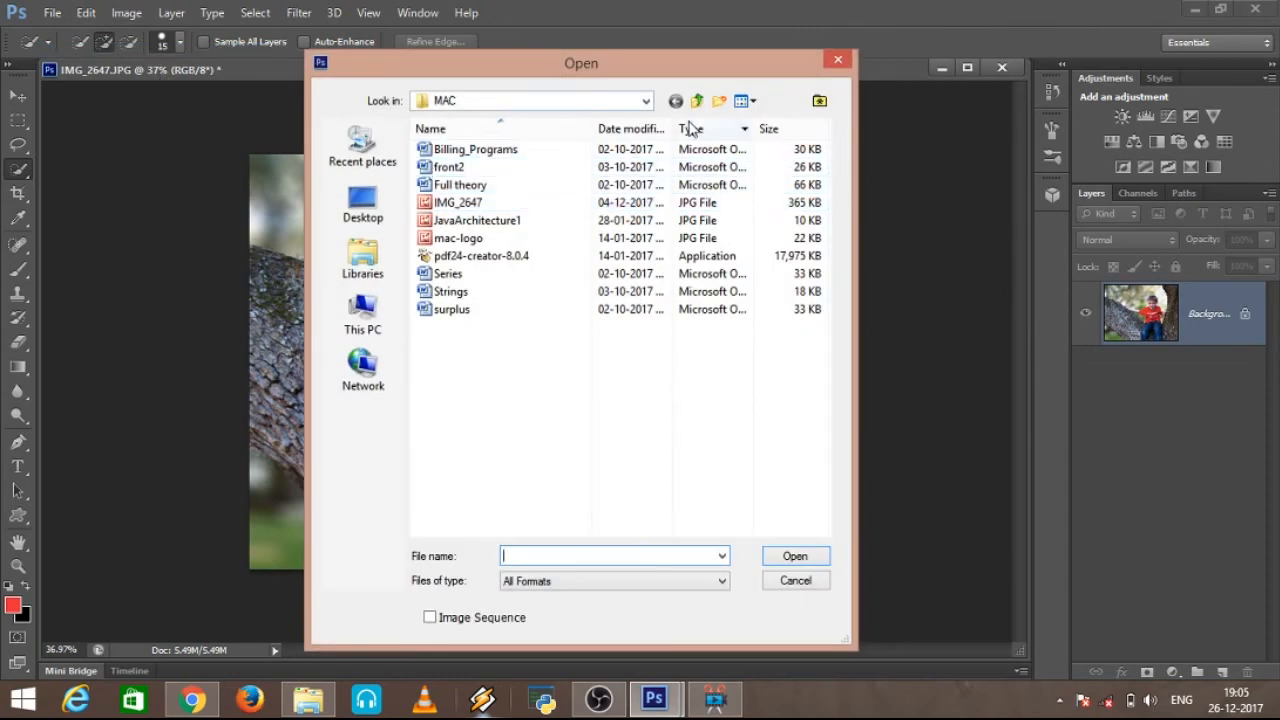
click(697, 101)
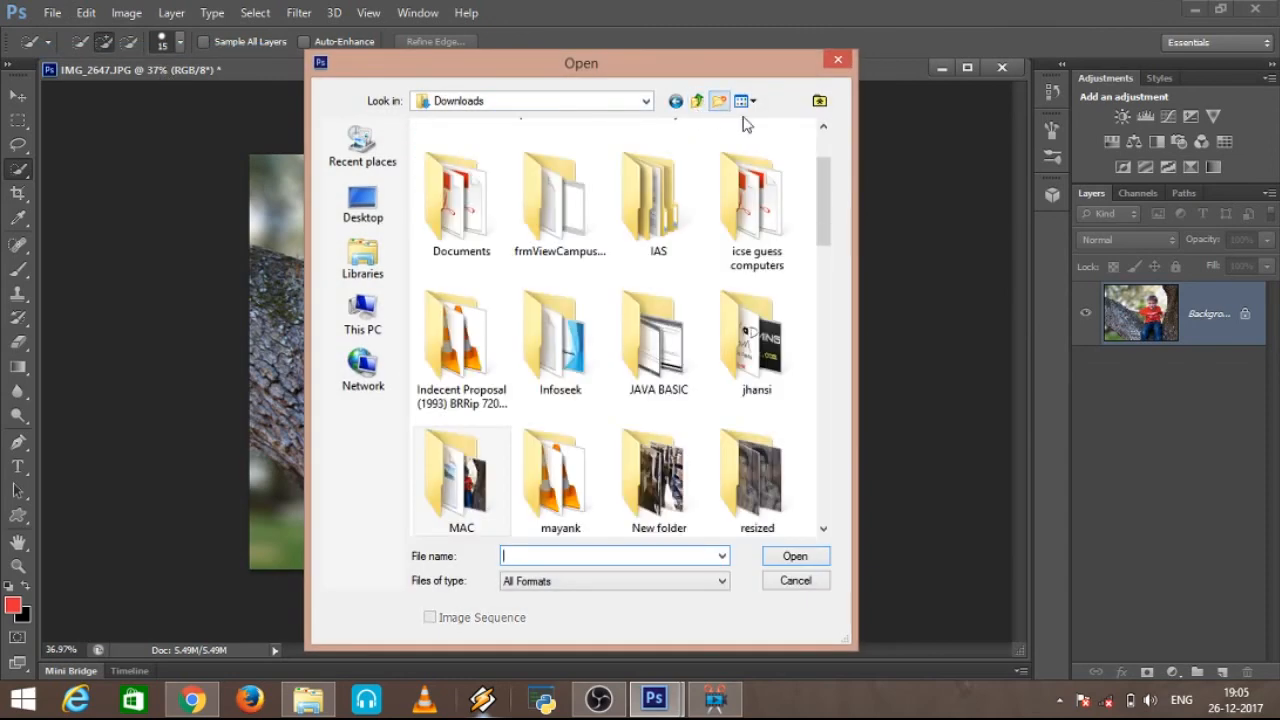
drag(823, 168, 815, 498)
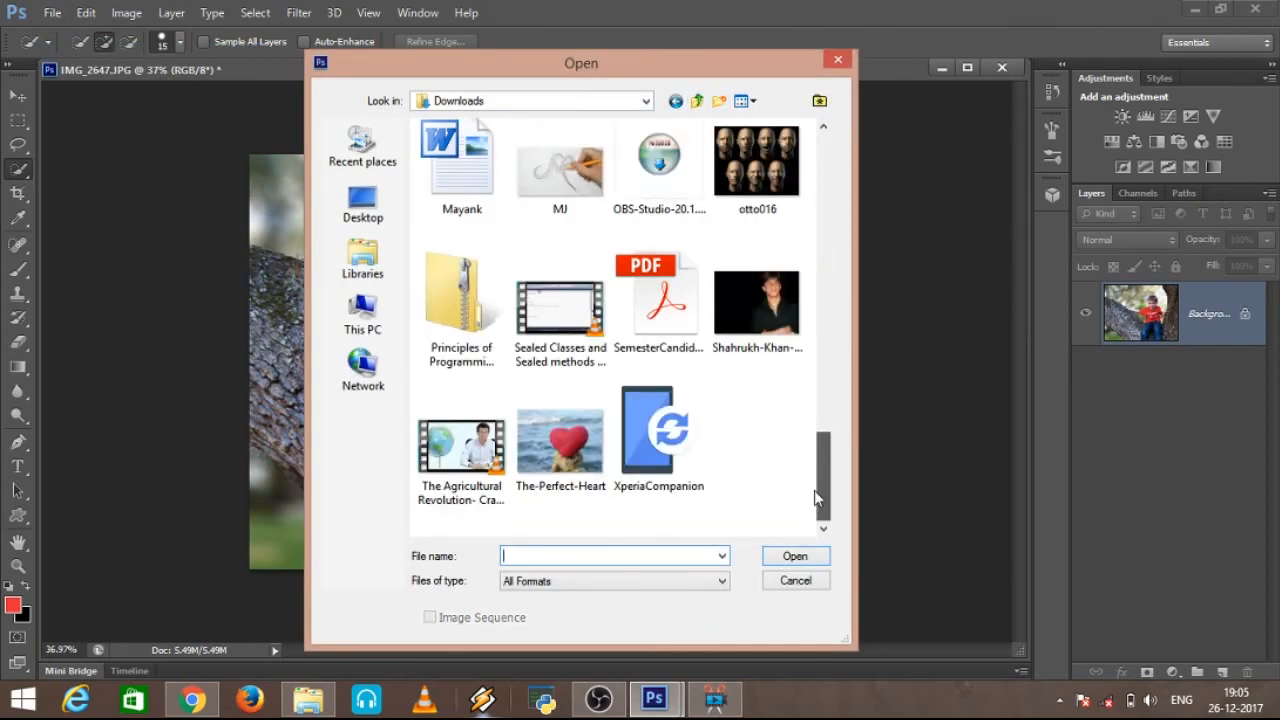
click(757, 305)
click(795, 556)
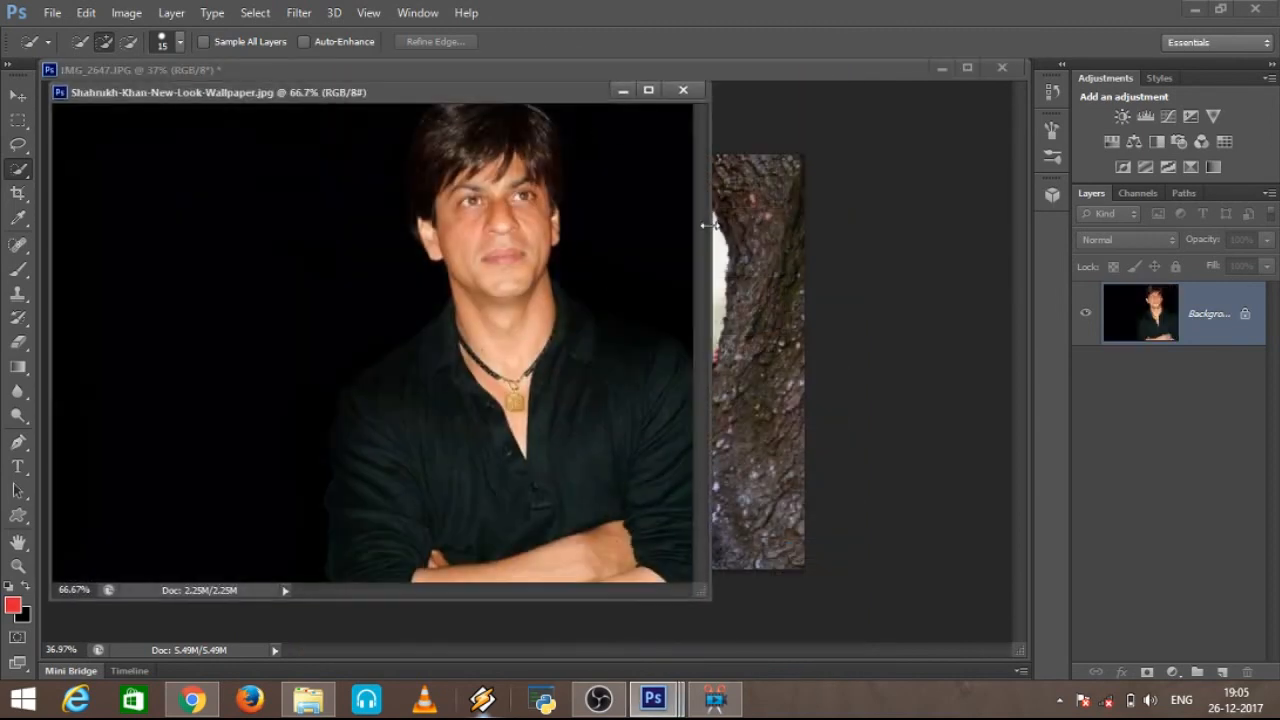
drag(705, 226, 1003, 279)
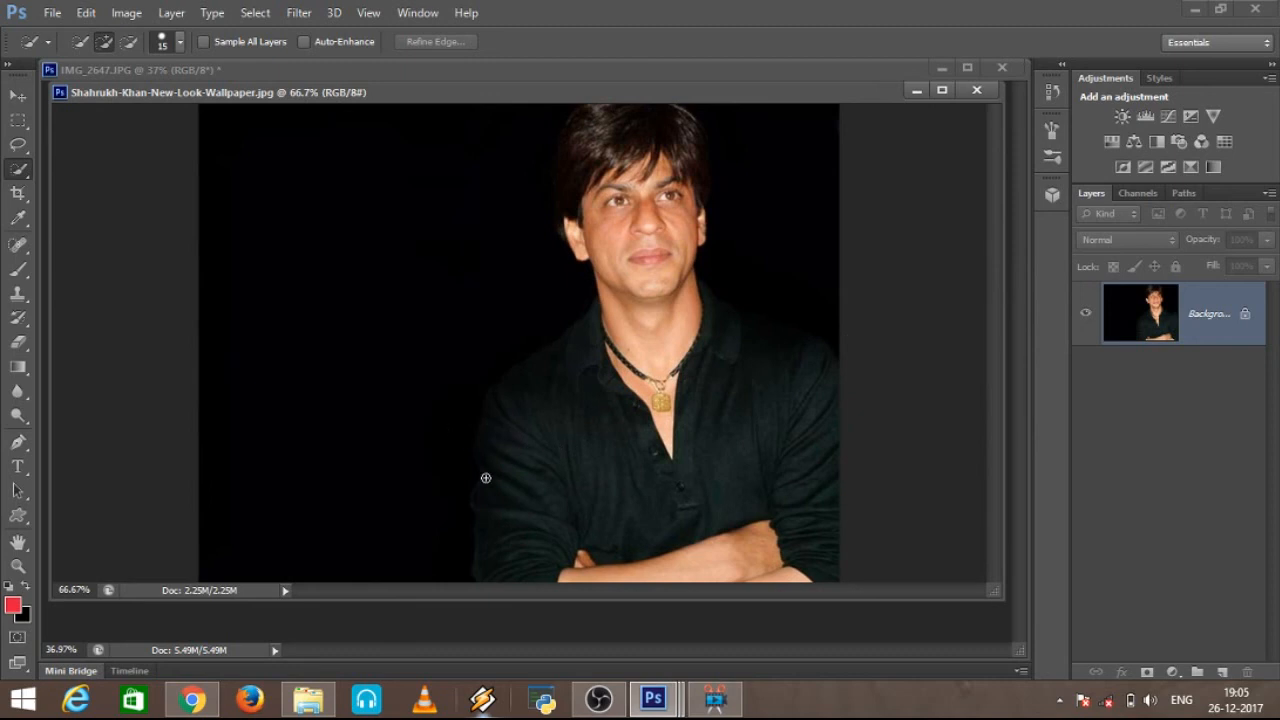